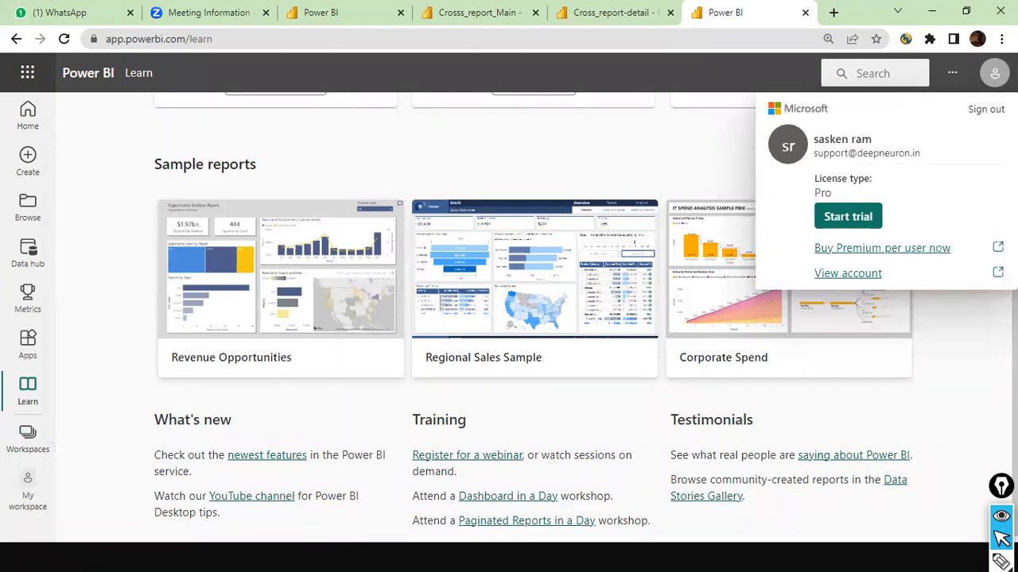
Step: Sign out of the current account and sign back in at app.powerbi.com using the other account and its saved password
click(986, 110)
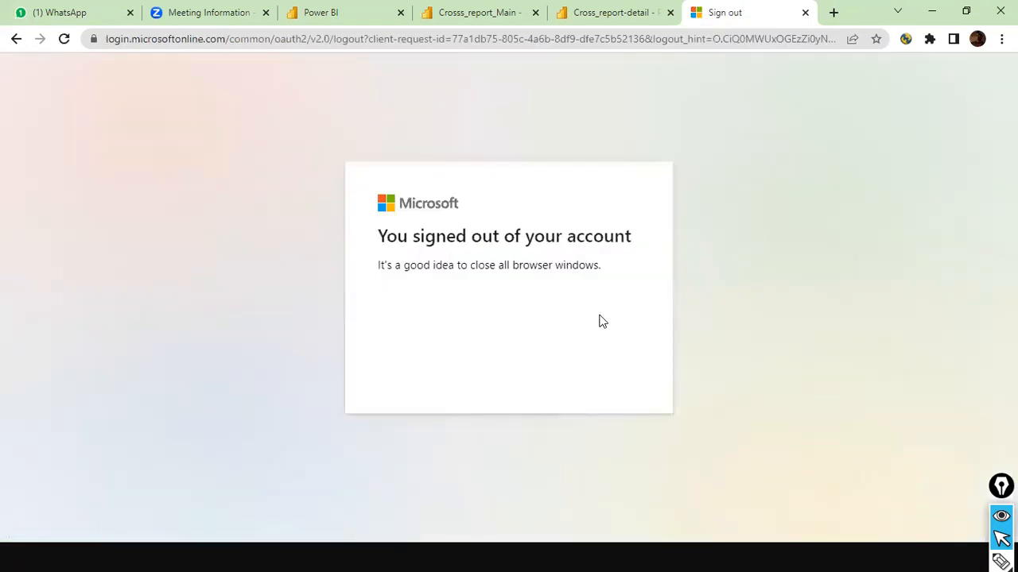
click(125, 49)
text(app)
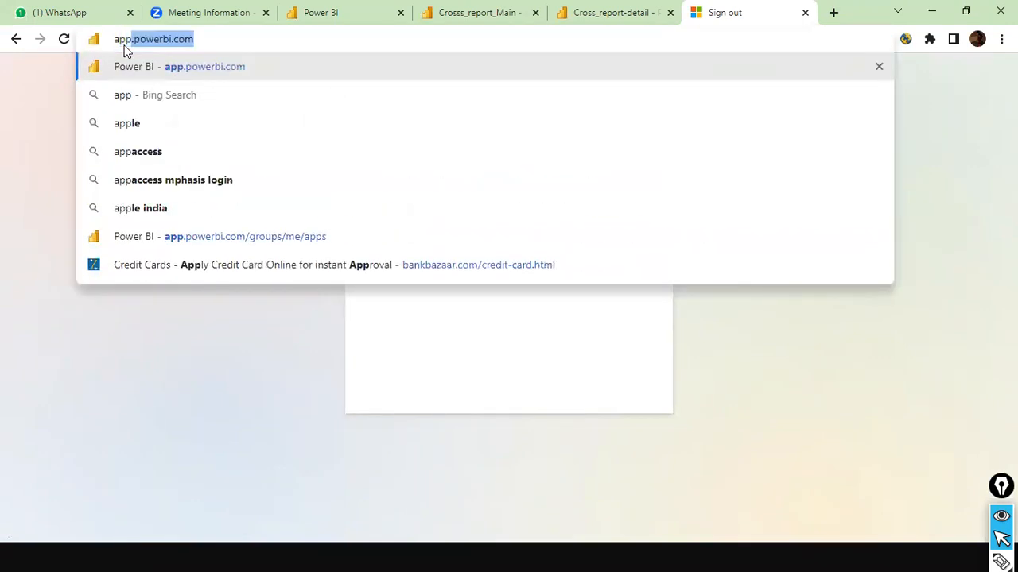
key(Return)
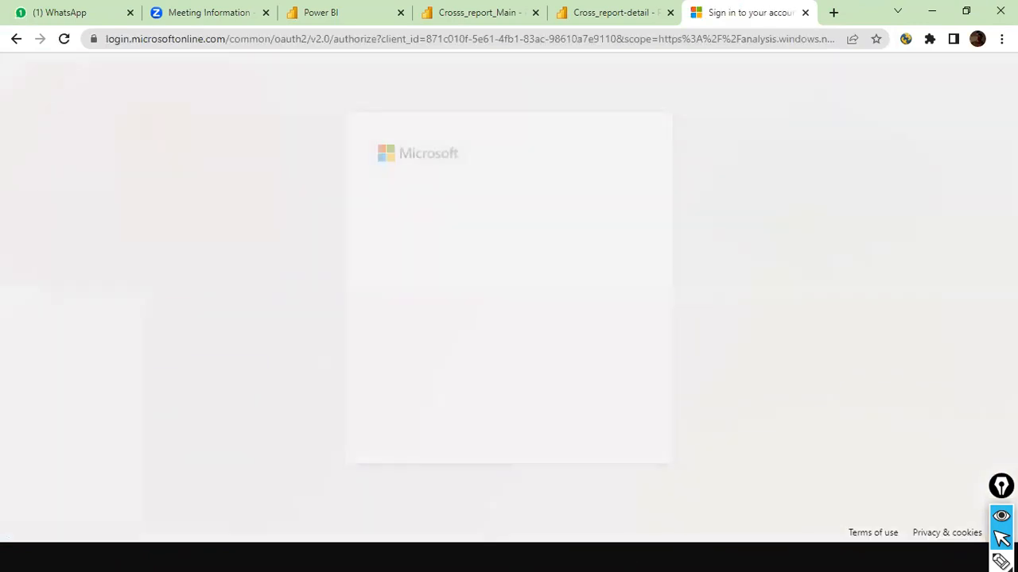
click(545, 297)
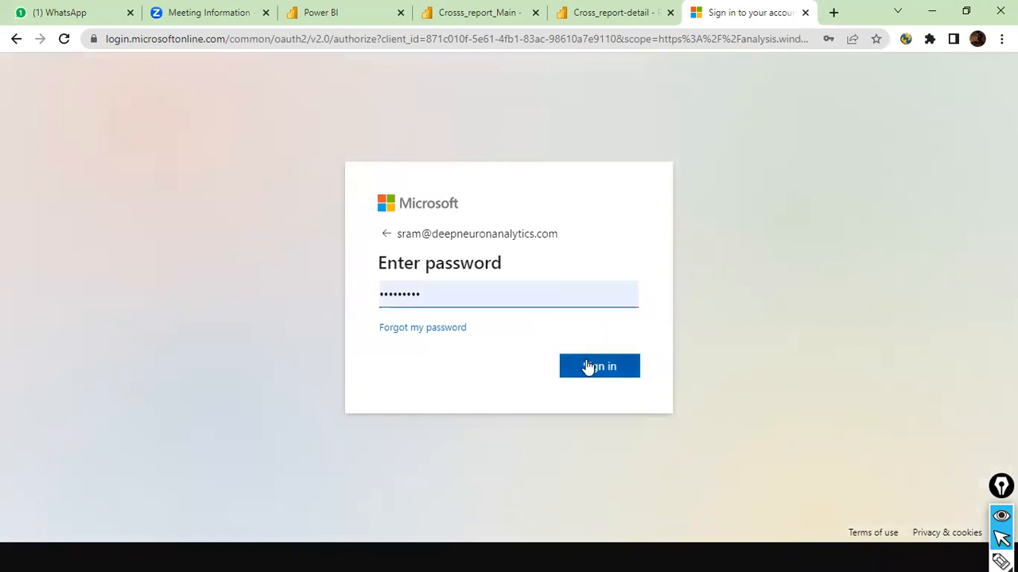
click(586, 368)
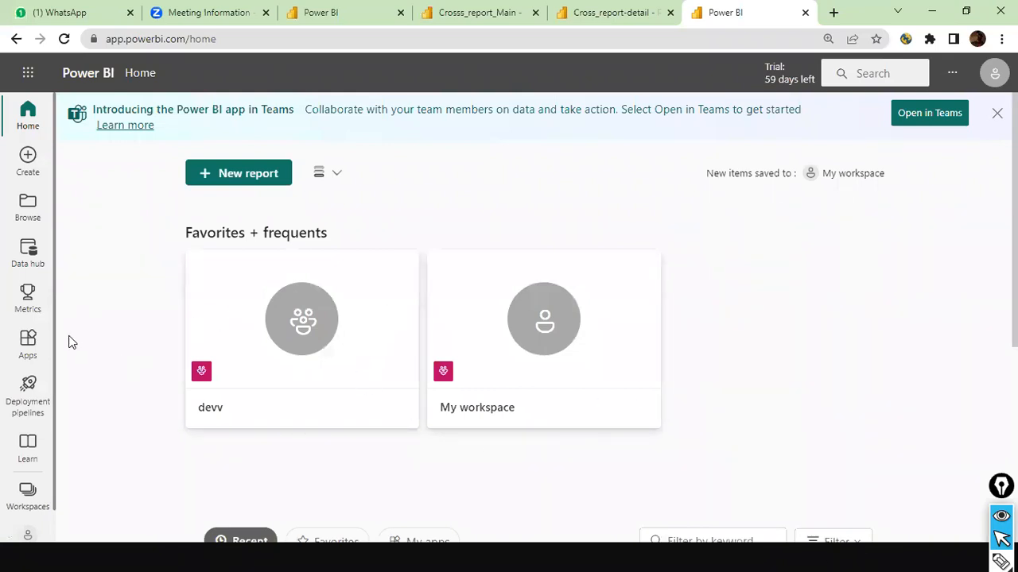
Step: View the contents of the devv workspace and open the ddddd deployment pipeline to examine its stages
click(264, 373)
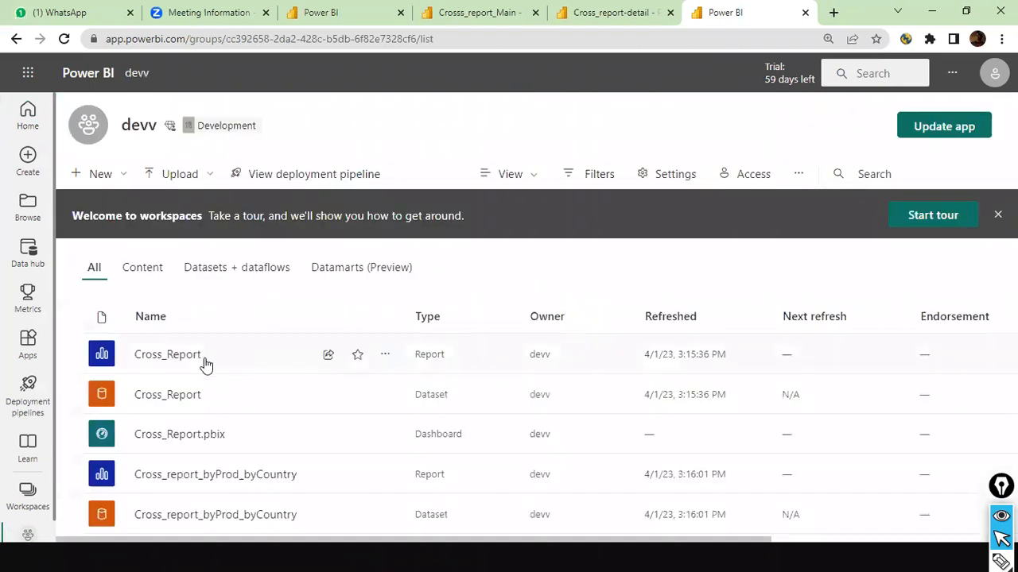
mouse_move(170, 132)
click(32, 394)
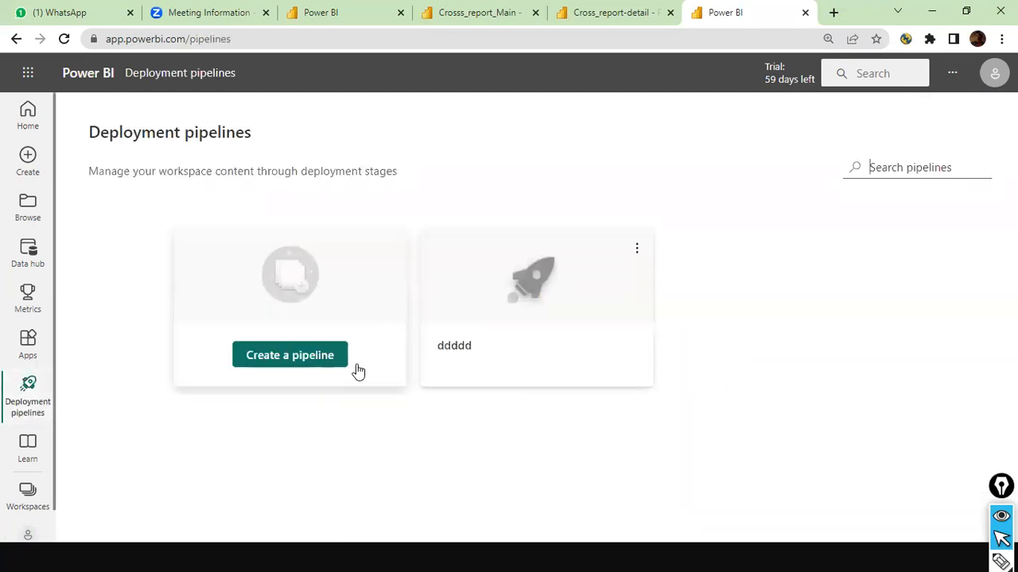
click(471, 345)
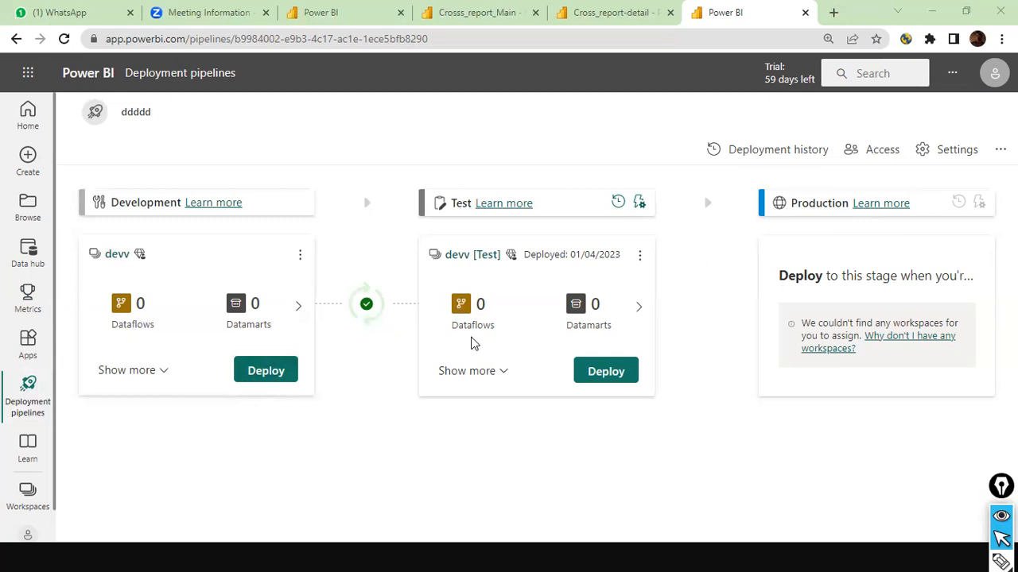
mouse_move(366, 318)
Step: Look through the list of available workspaces and return to the ddddd pipeline's stages
click(27, 499)
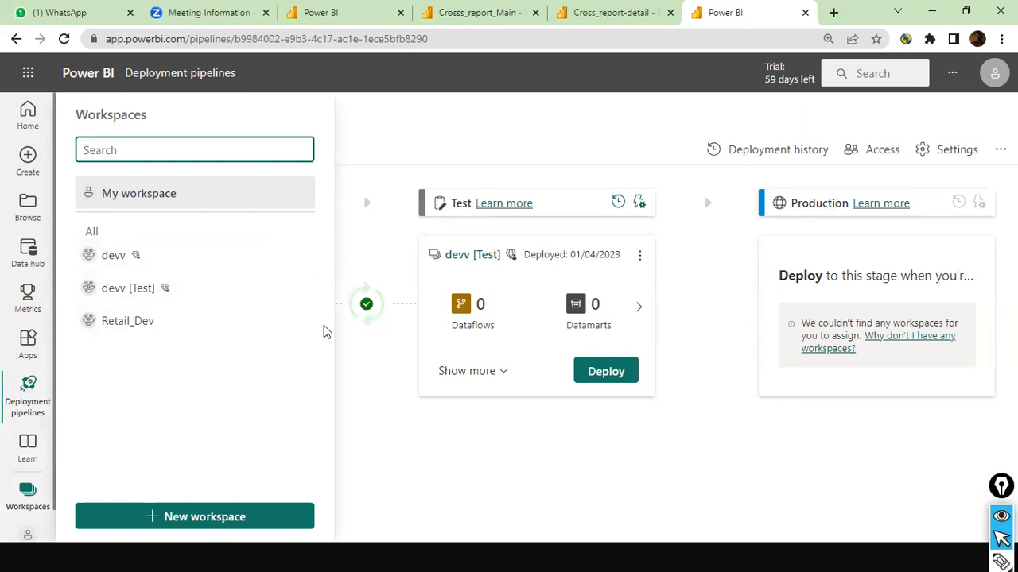
click(380, 403)
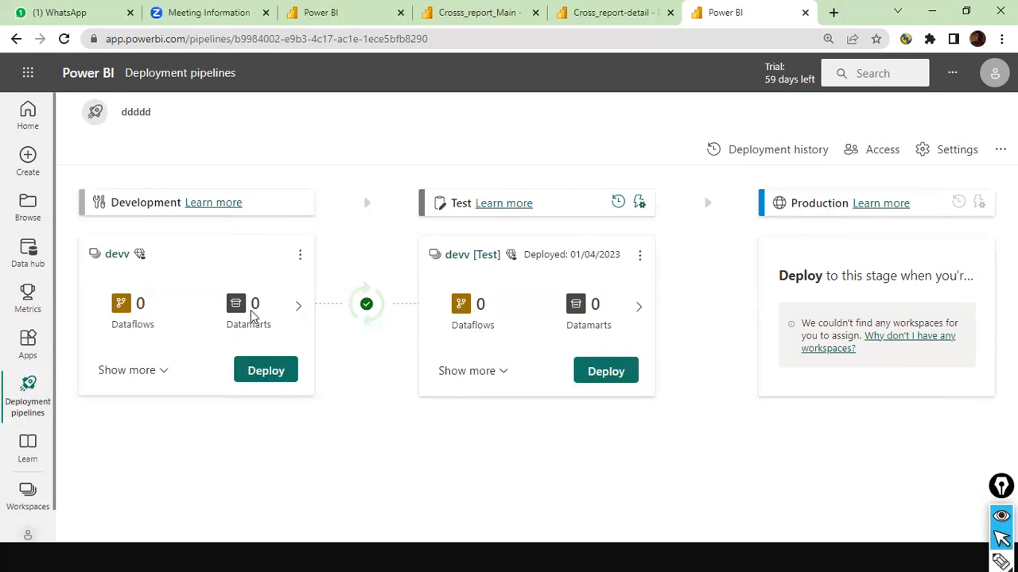
mouse_move(385, 316)
key(alt+Tab)
key(Right)
key(Right)
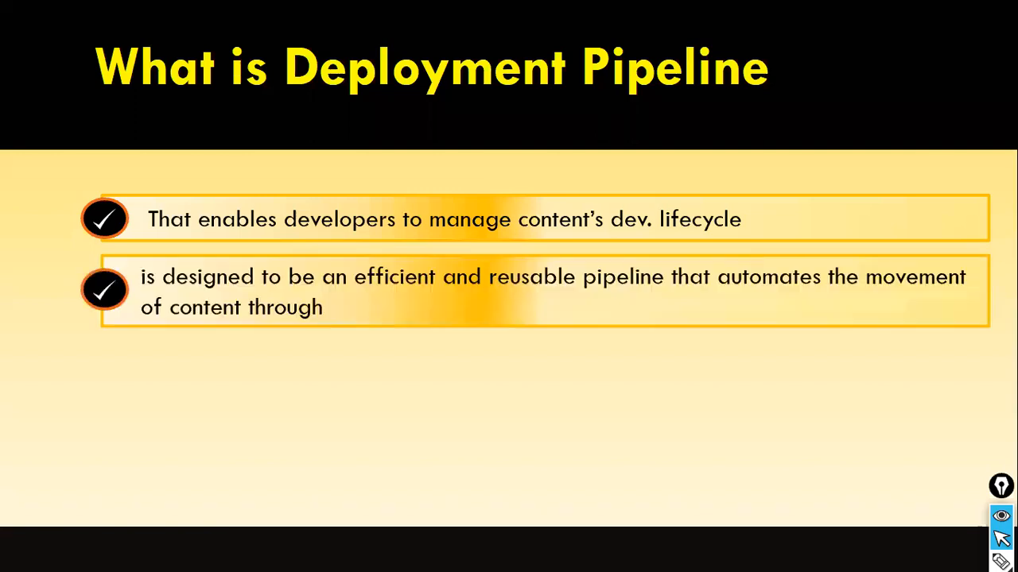
key(Left)
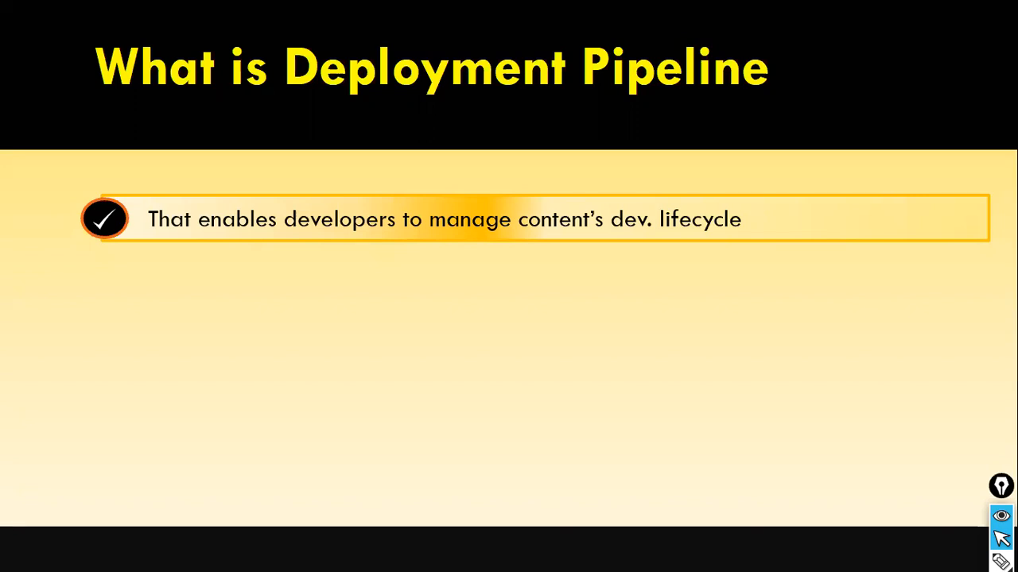
key(Right)
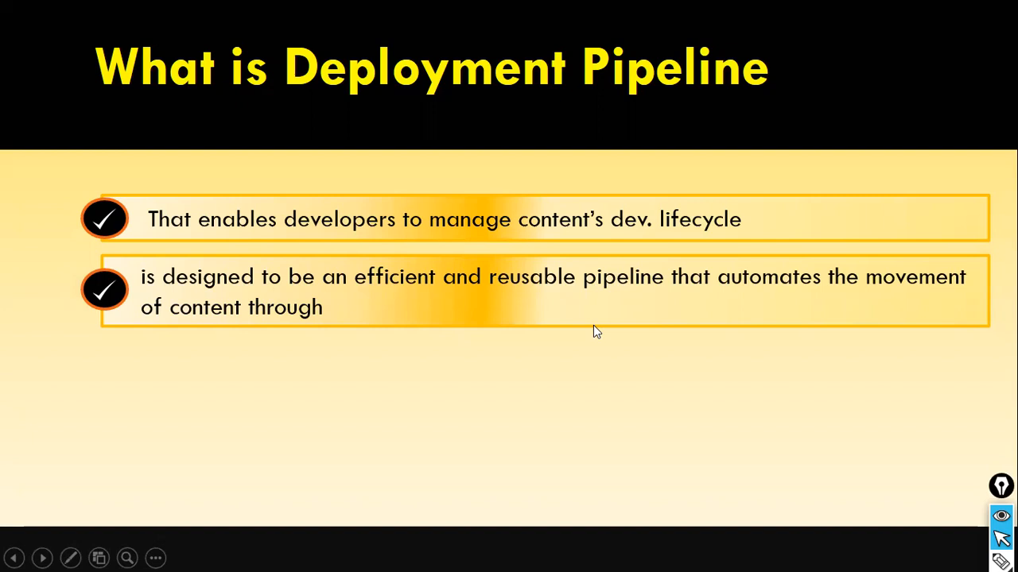
click(523, 283)
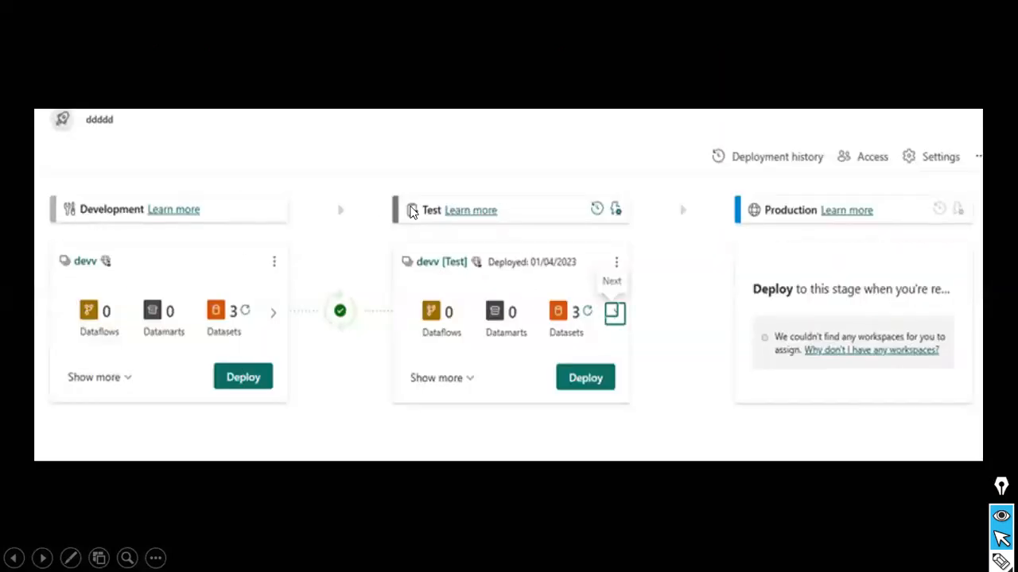
click(796, 256)
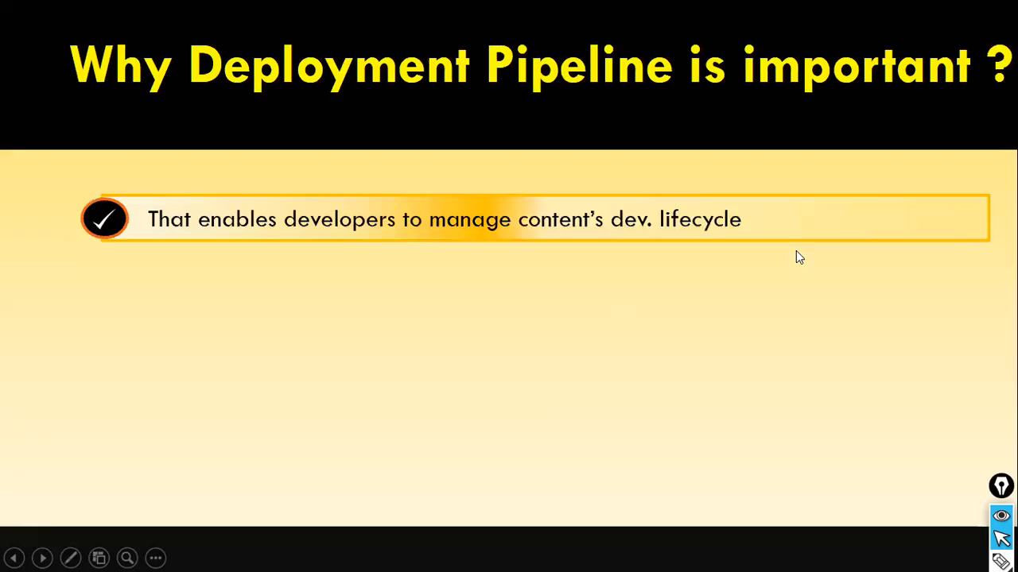
click(796, 251)
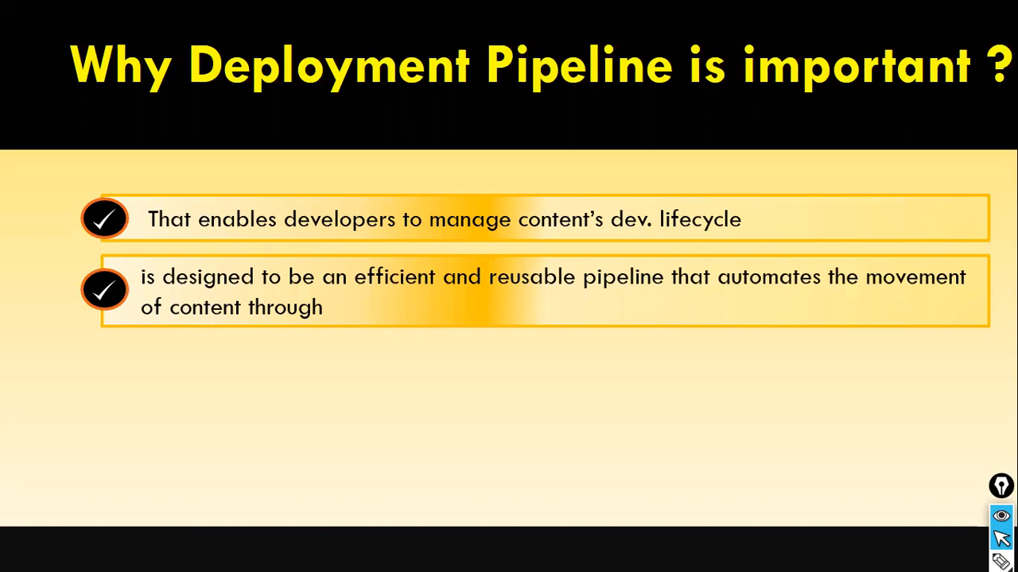
Step: Switch back to Power BI in the browser and open the devv workspace
key(alt+Tab)
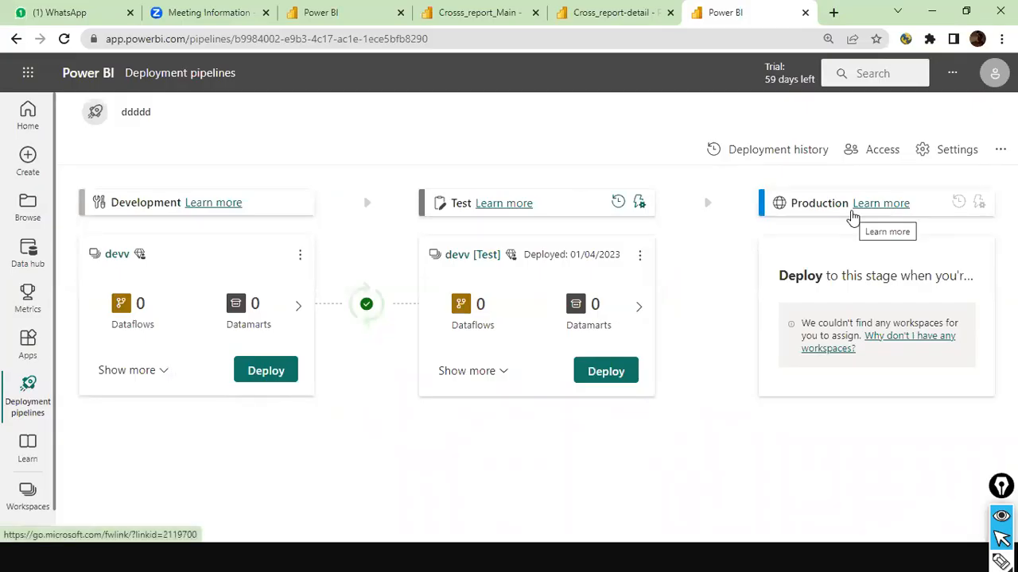
click(23, 513)
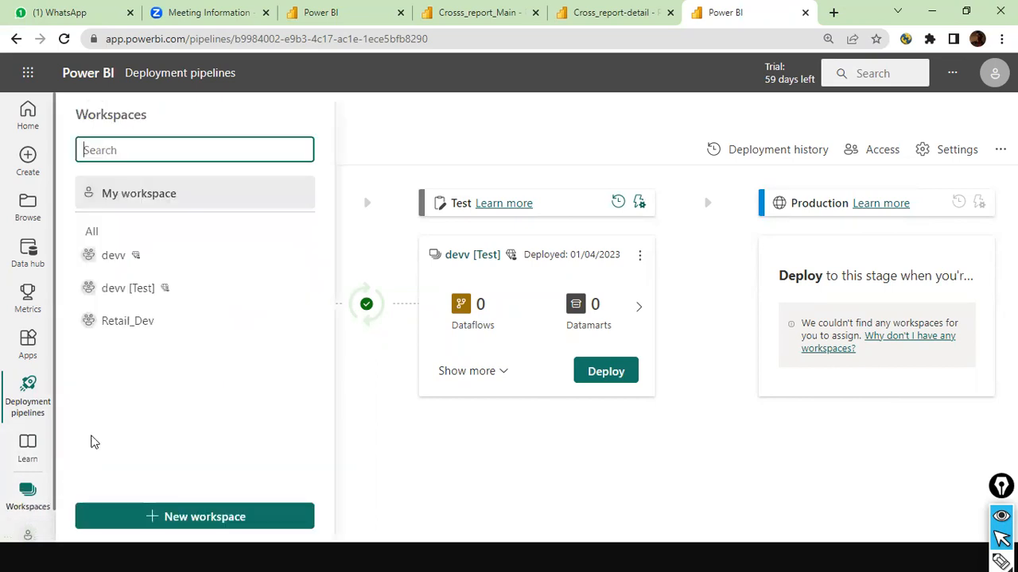
click(122, 258)
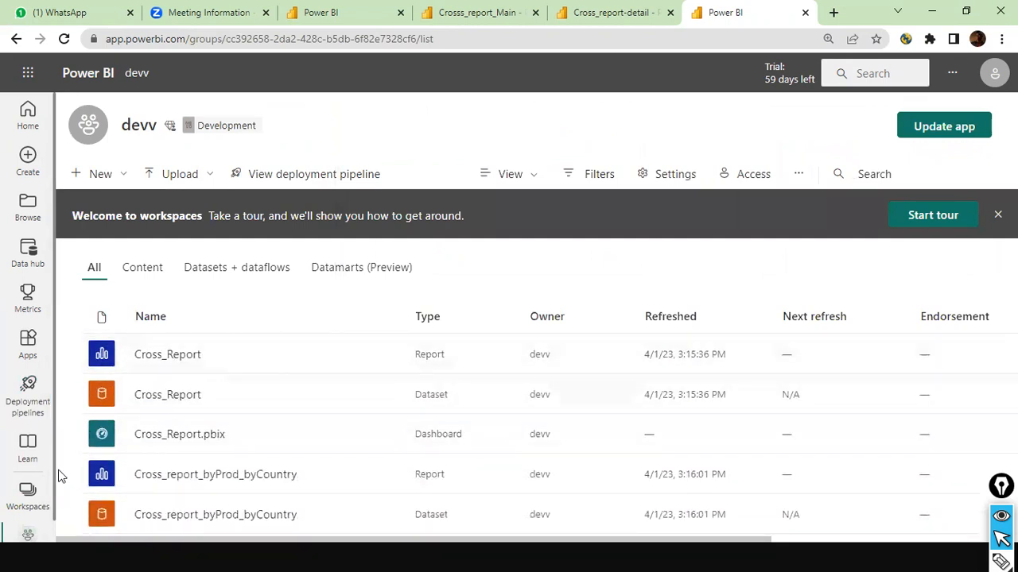
Step: Start creating a new workspace and name it Dev
click(35, 507)
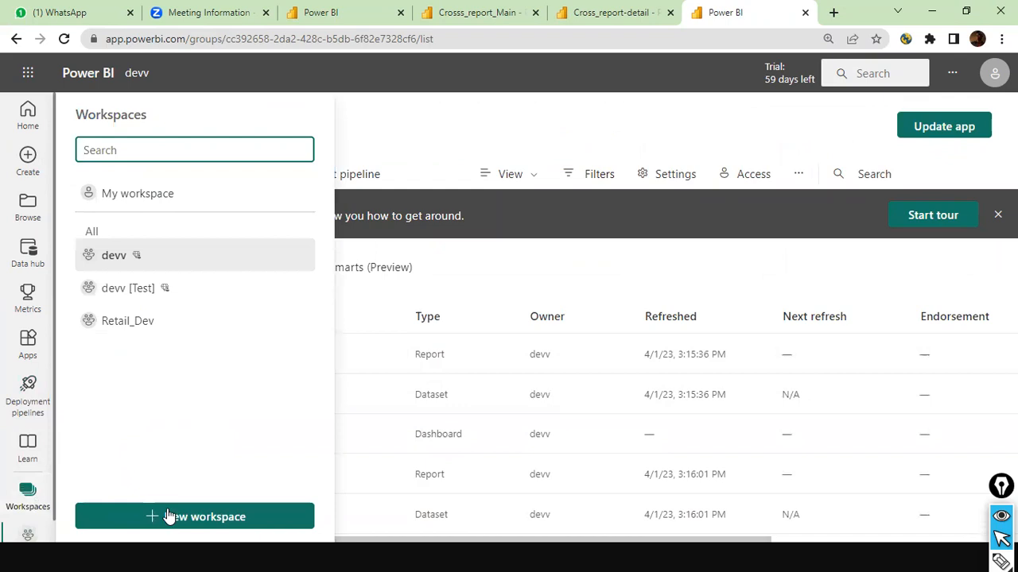
click(211, 518)
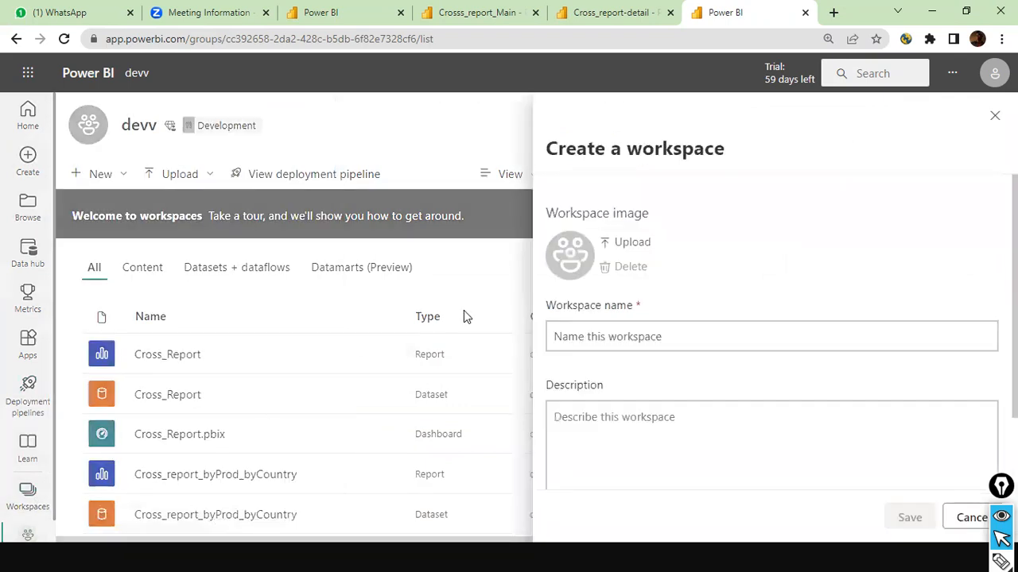
click(604, 342)
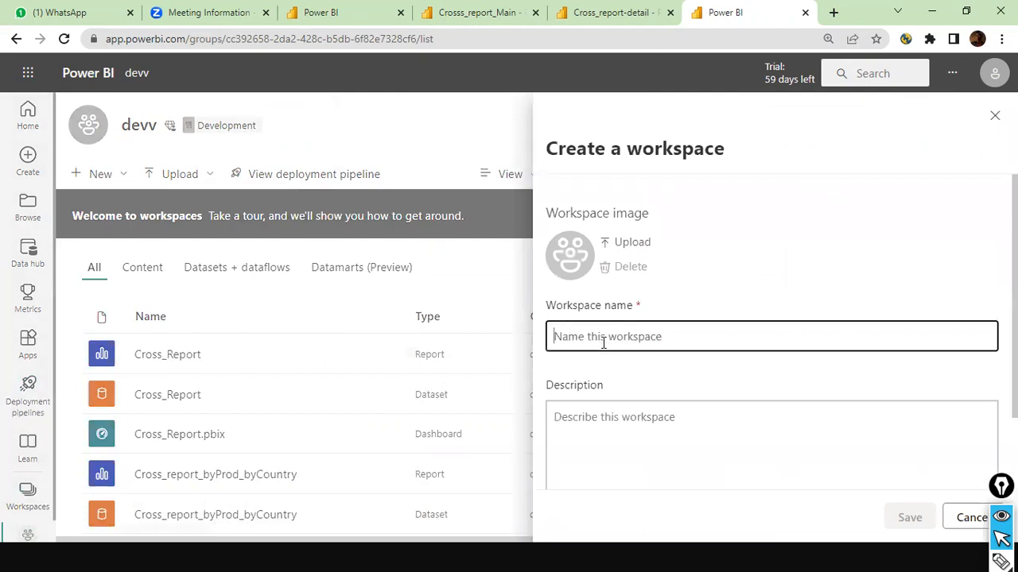
text(REle)
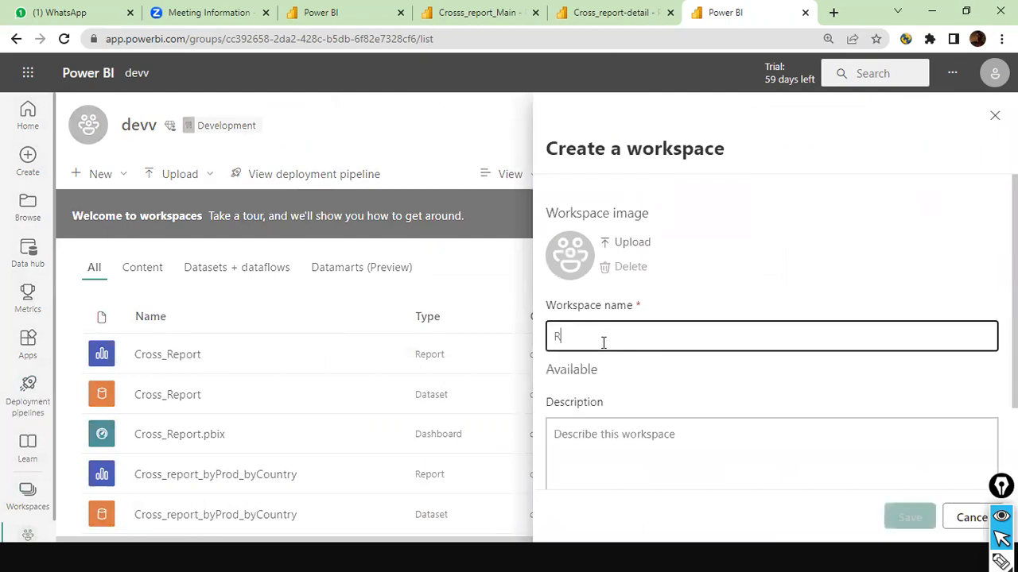
key(BackSpace)
key(BackSpace)
key(BackSpace)
key(BackSpace)
text(Dev)
key(Tab)
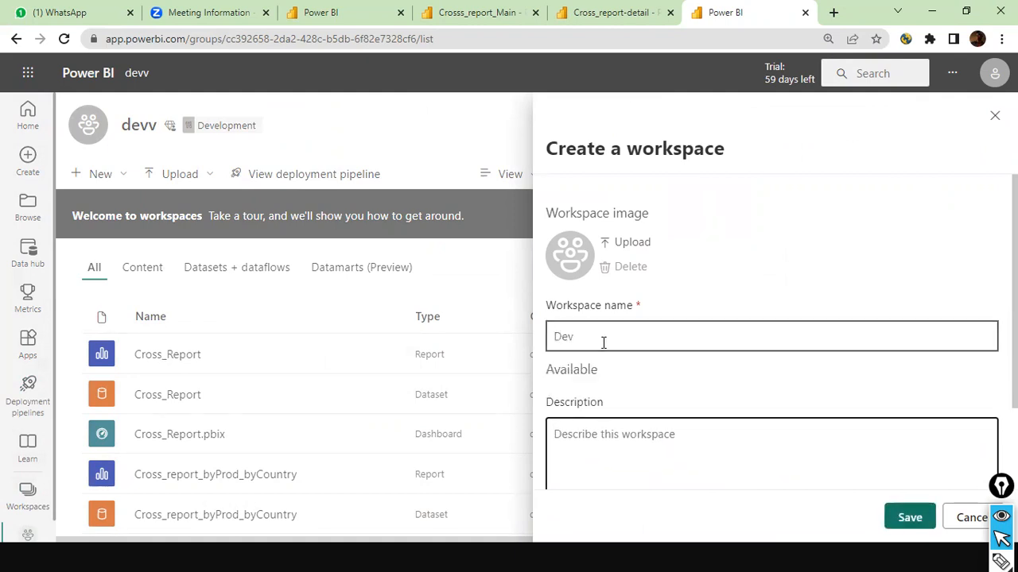
Step: Expand the new workspace's advanced settings and set its license mode to Premium per user
scroll(715, 302, down, 2)
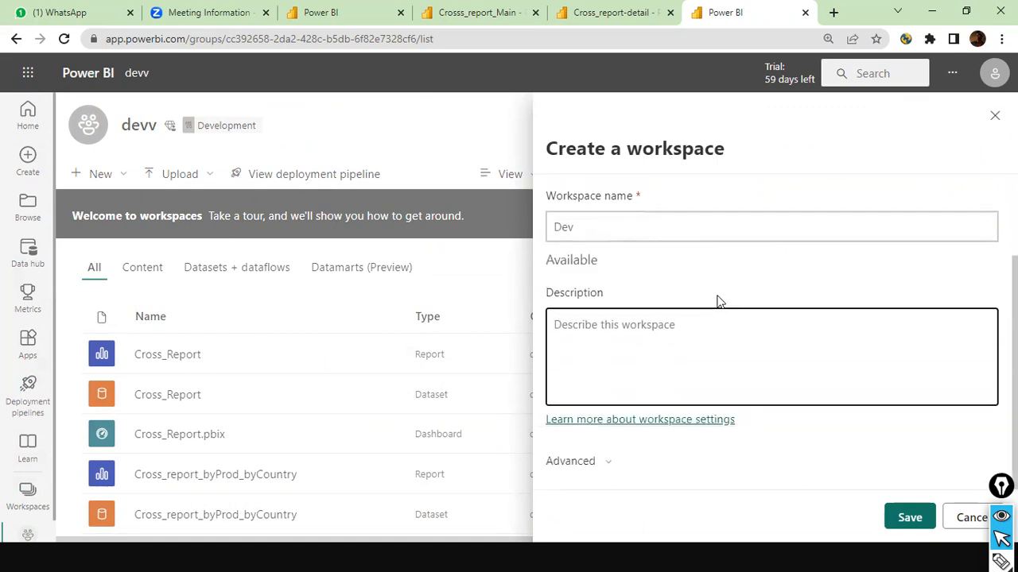
click(557, 464)
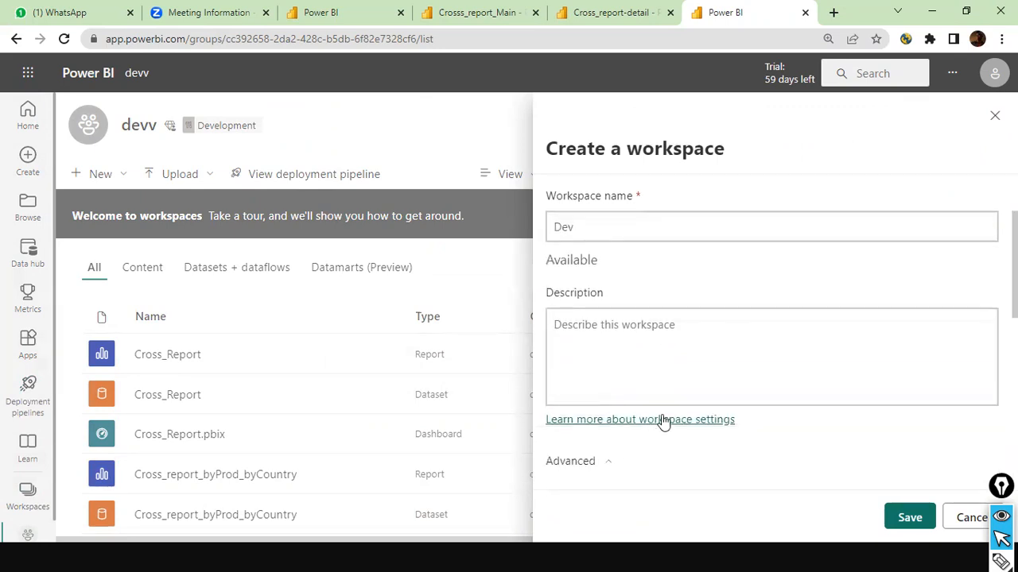
scroll(667, 409, down, 3)
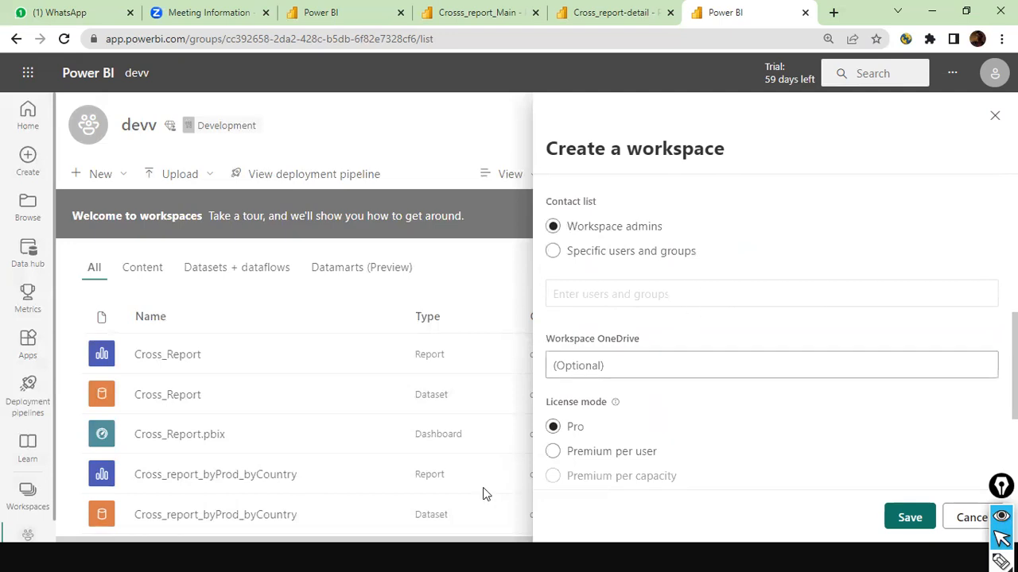
click(554, 453)
scroll(735, 402, down, 3)
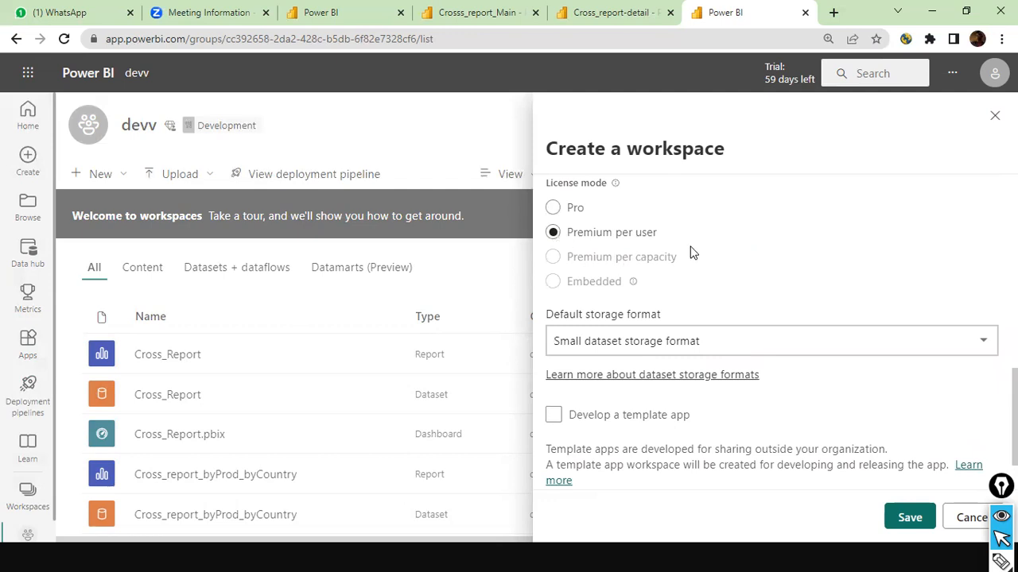
Step: Review the default storage format options and keep Small dataset storage format for the new workspace
scroll(690, 253, down, 2)
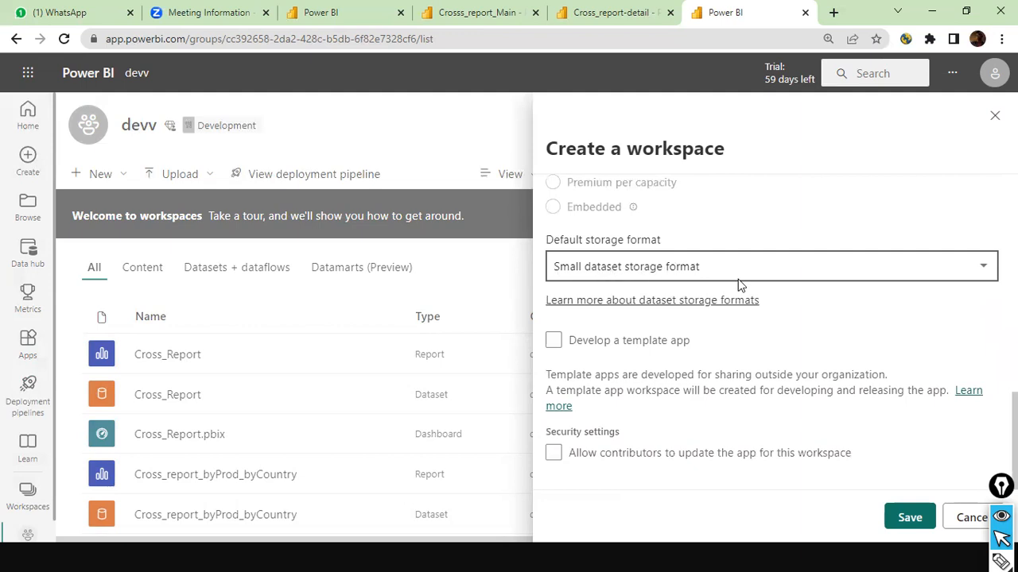
click(756, 274)
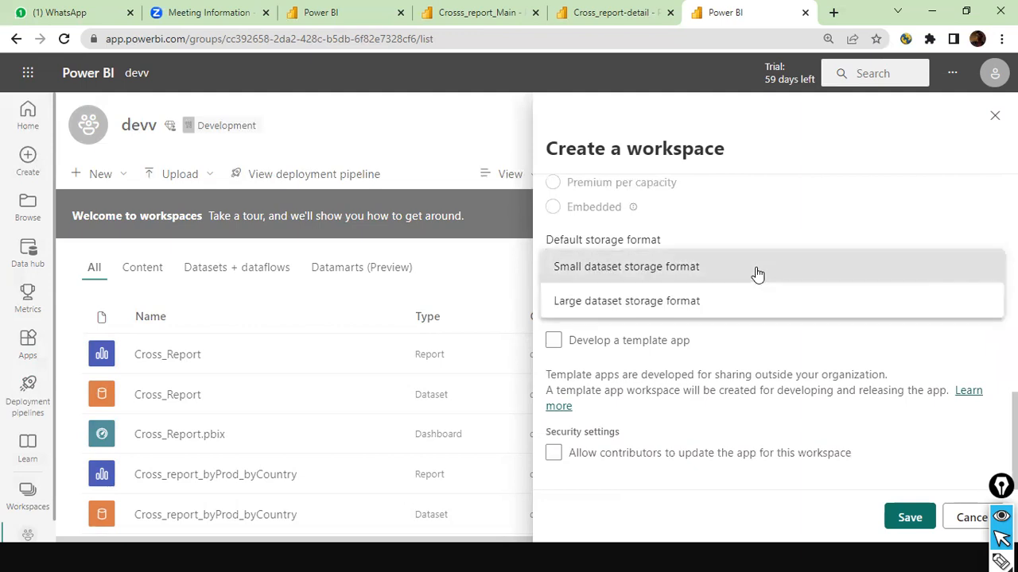
click(756, 270)
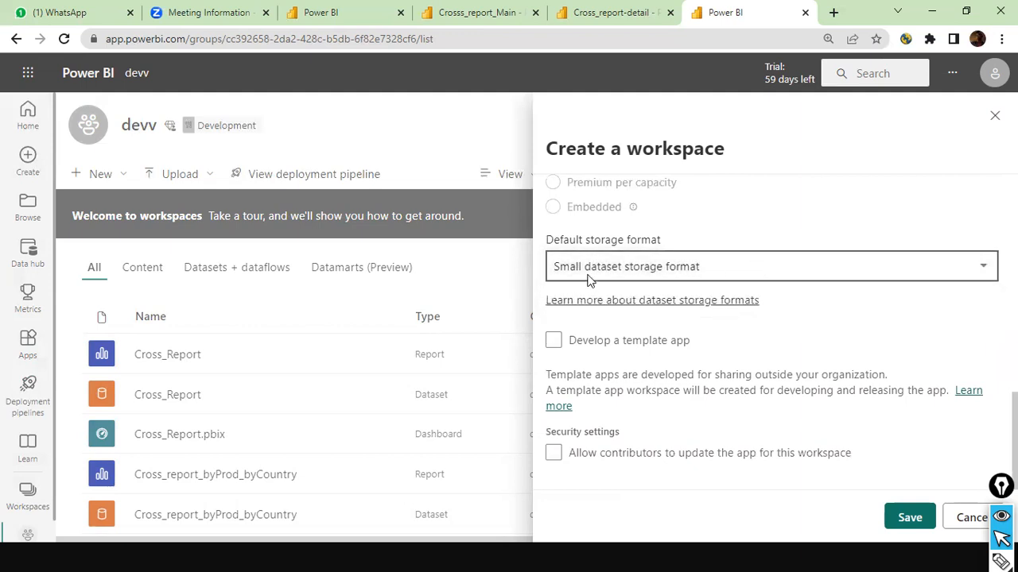
click(735, 277)
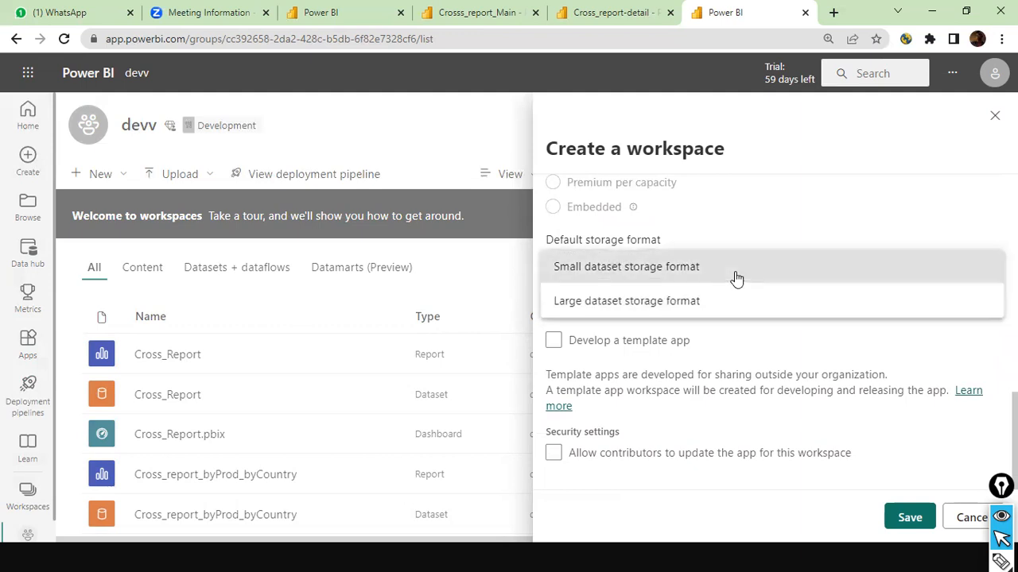
click(735, 277)
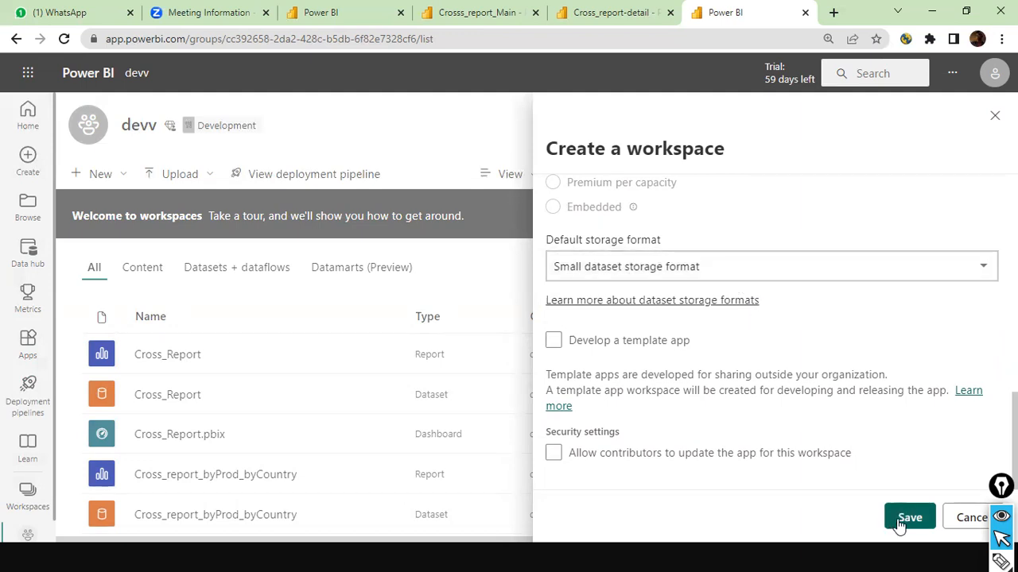
scroll(842, 370, up, 10)
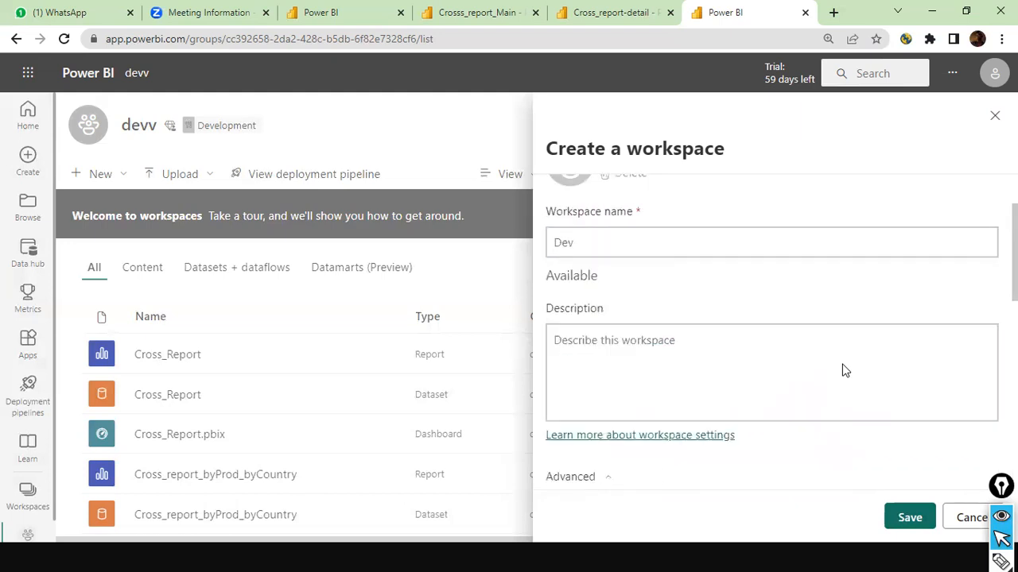
scroll(843, 370, up, 2)
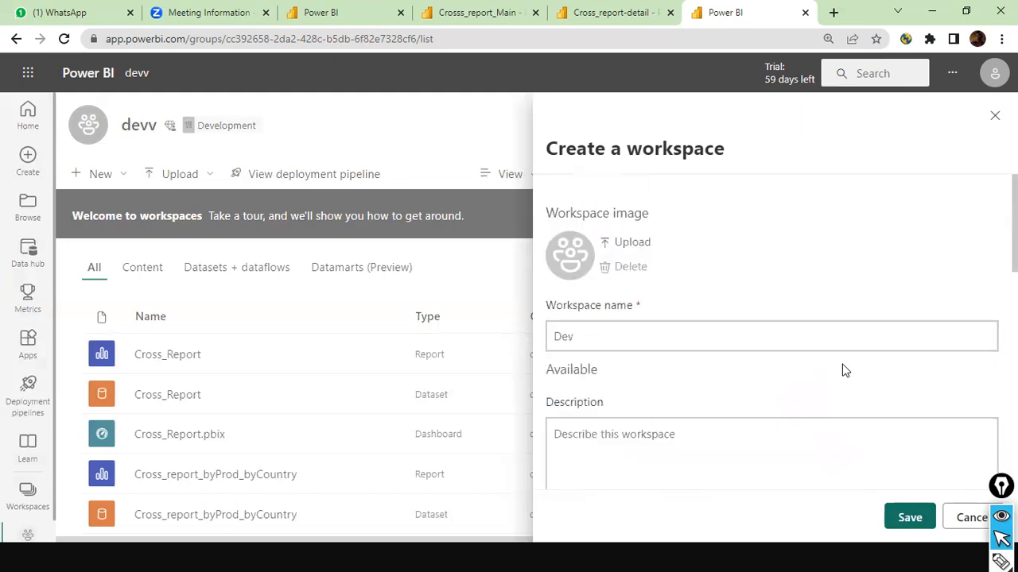
Step: Save the new Dev workspace and upload Crosss_report_Main.pbix from the local dat1 folder into it
click(910, 518)
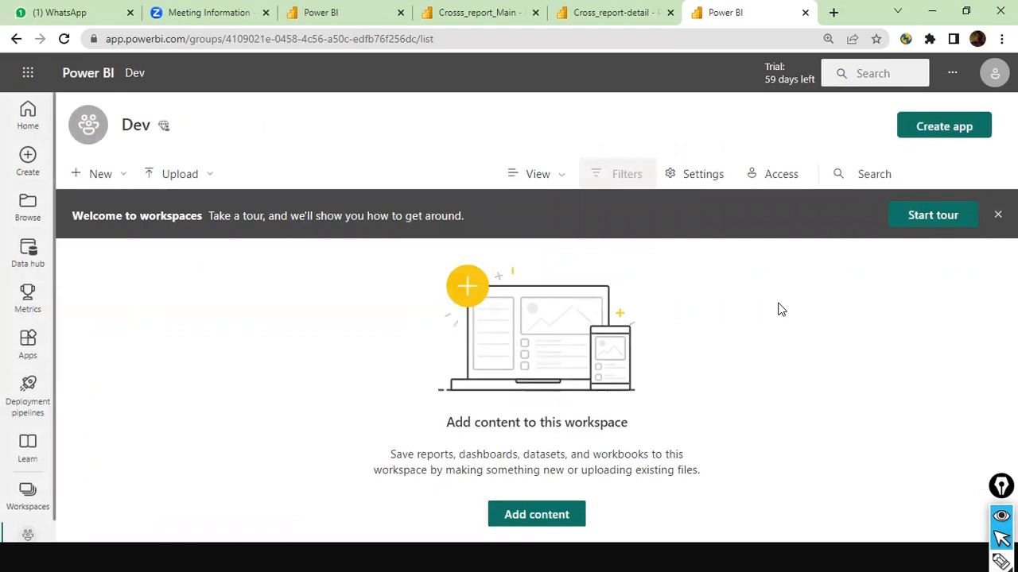
click(204, 176)
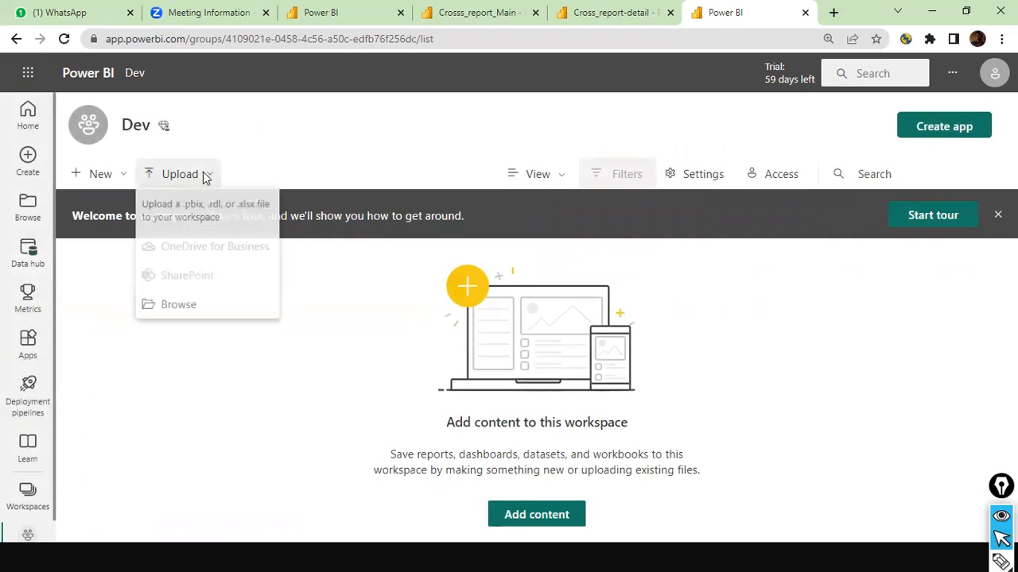
click(176, 308)
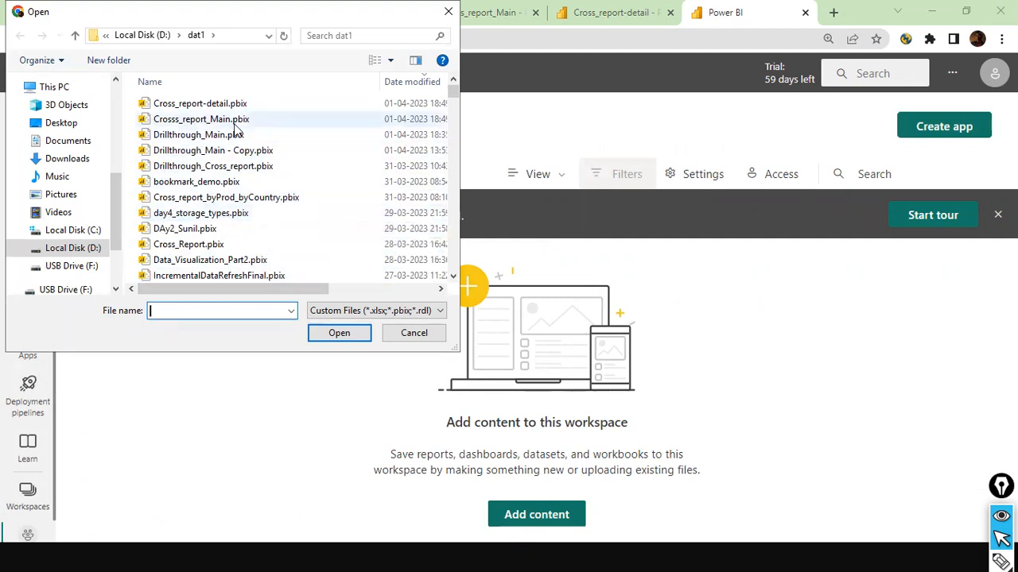
double_click(203, 119)
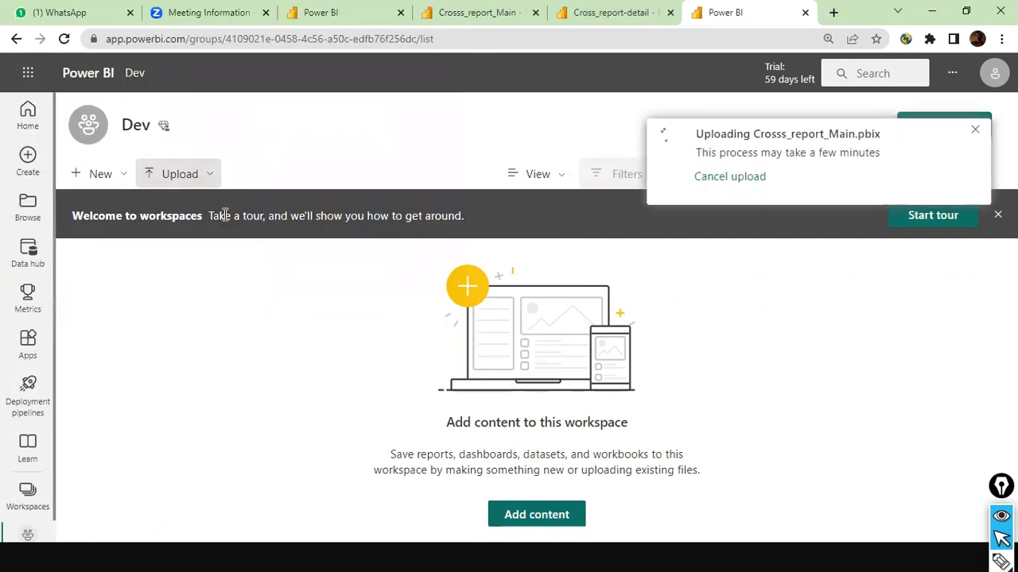
Step: Upload the local file Cross_report-detail.pbix to the Dev workspace
click(208, 176)
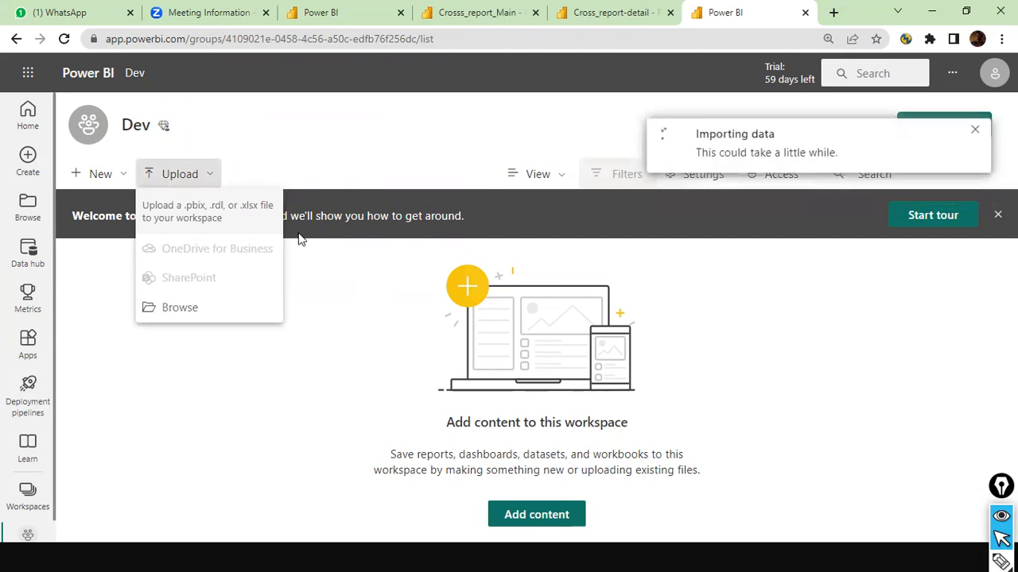
click(167, 307)
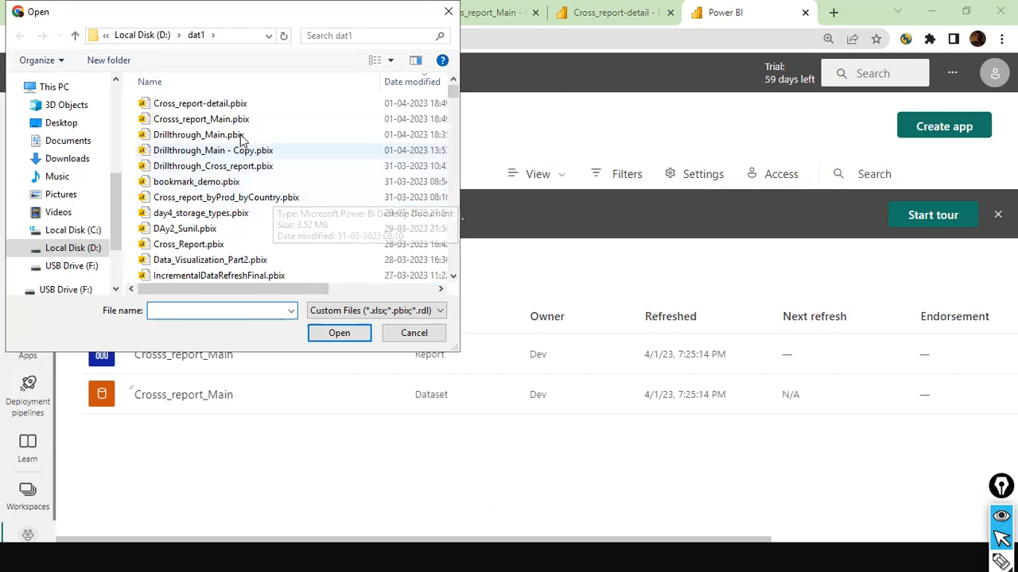
double_click(210, 104)
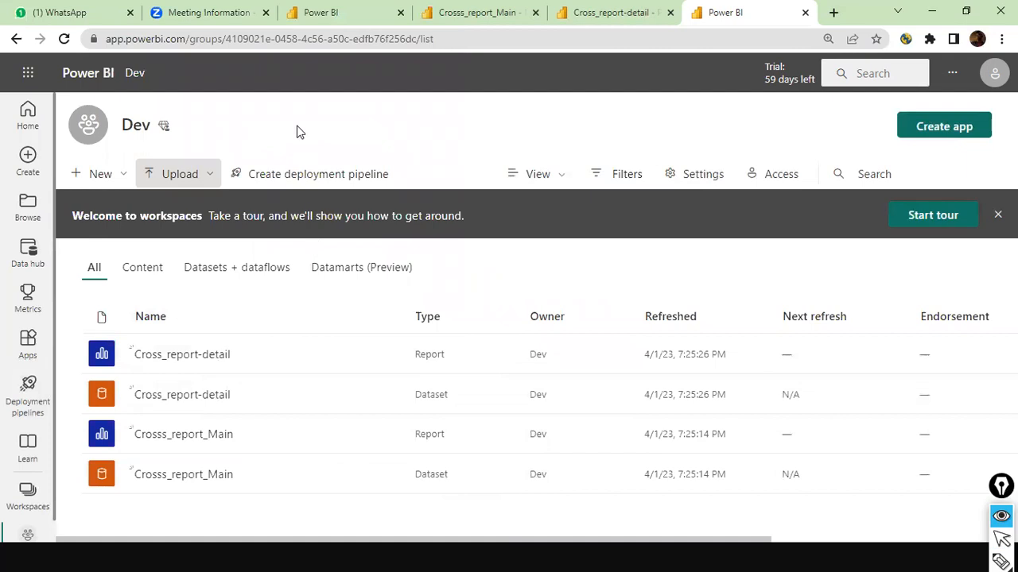
Step: Create a deployment pipeline named Development and assign the Dev workspace to its Development stage
drag(295, 128, 289, 169)
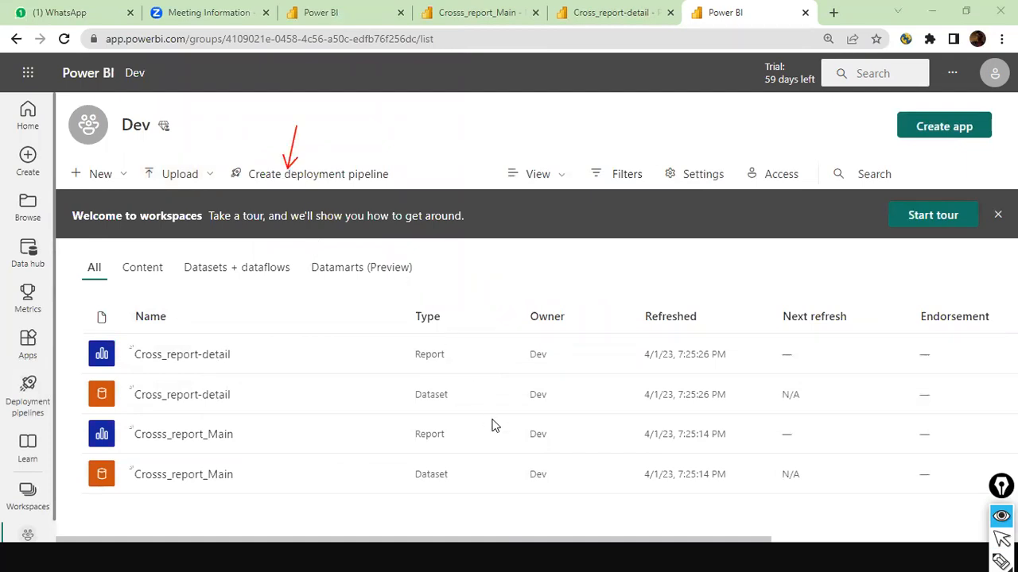
key(ctrl+shift+2)
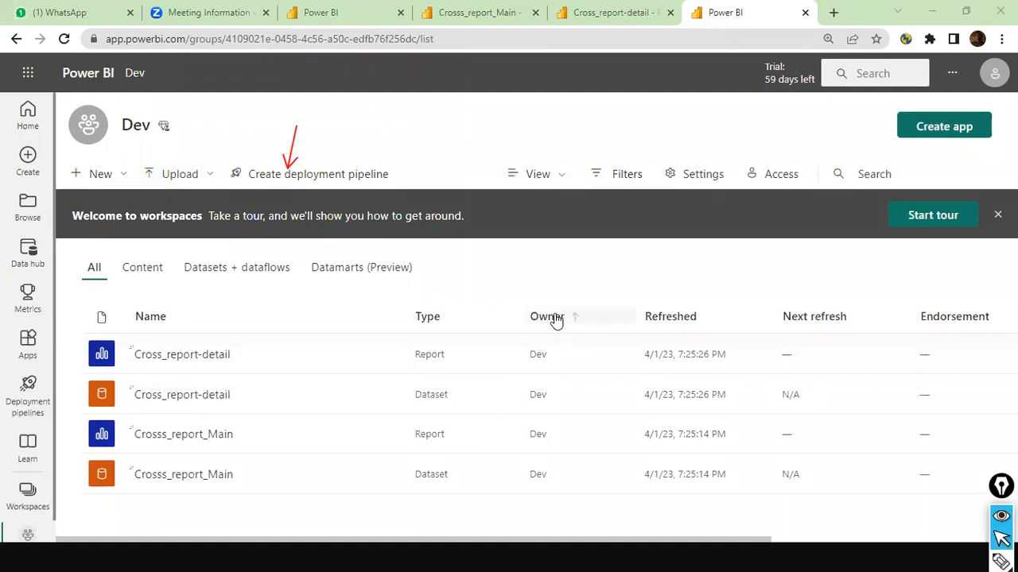
click(280, 183)
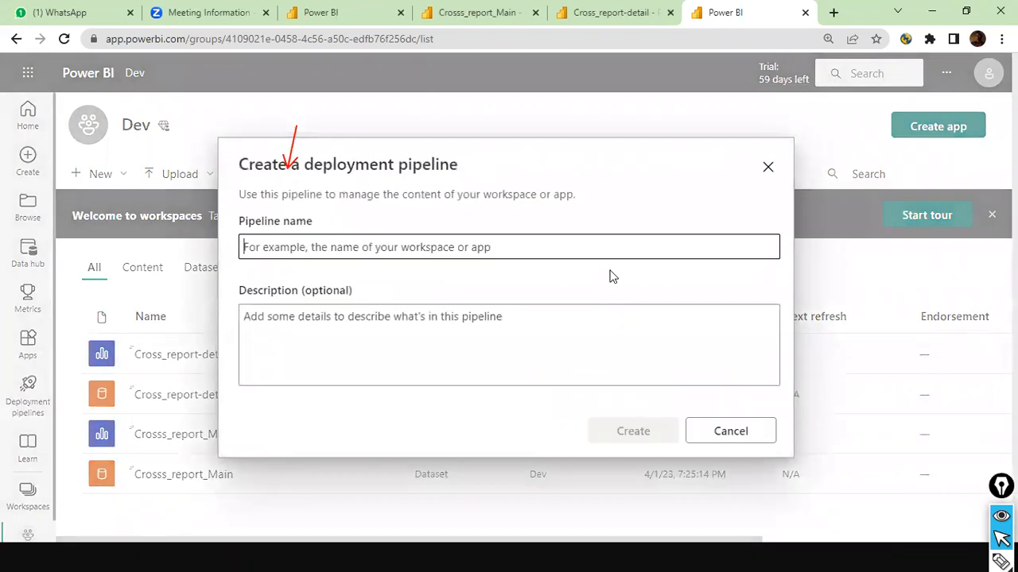
text(Dev)
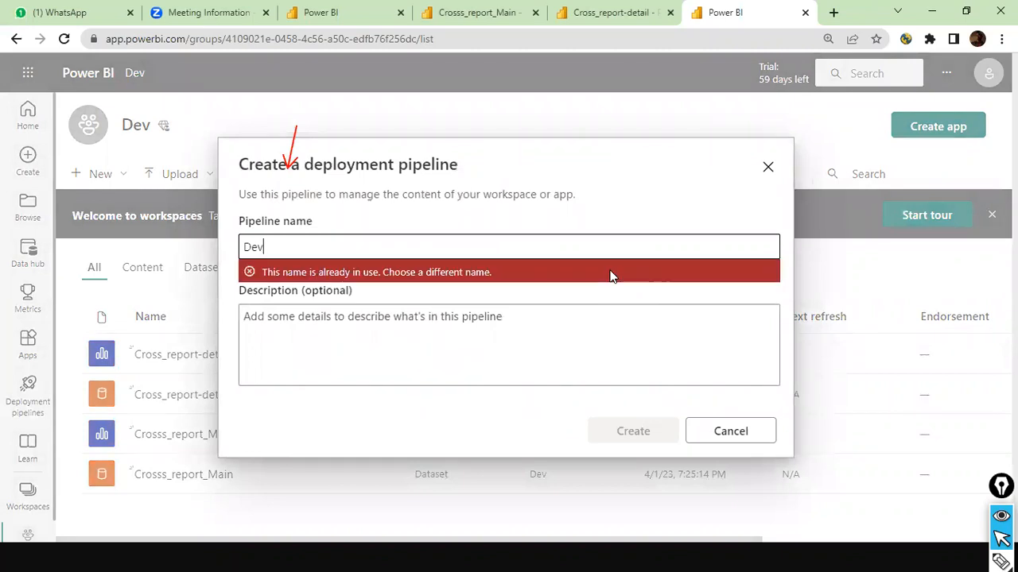
text(elopment)
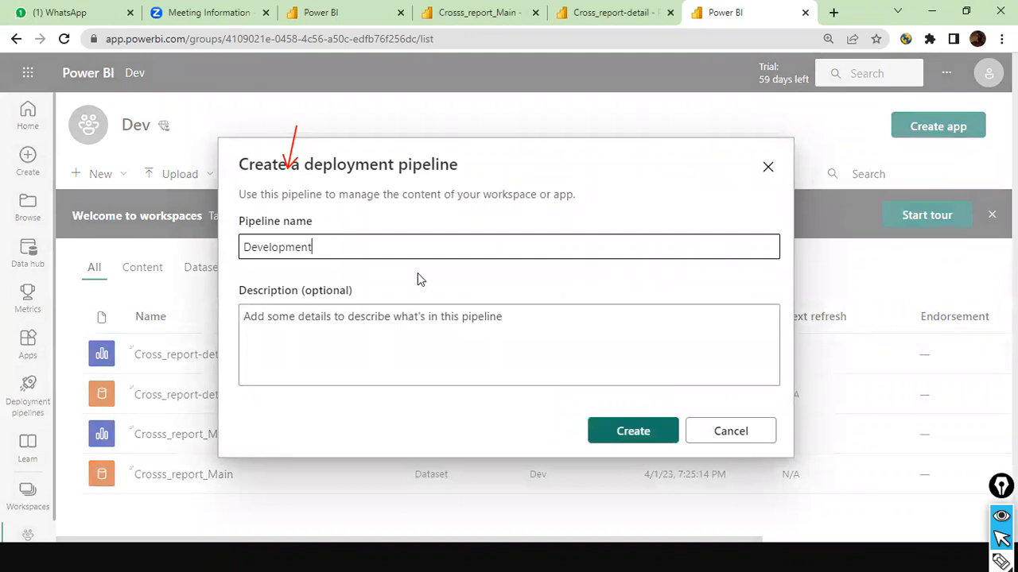
click(644, 431)
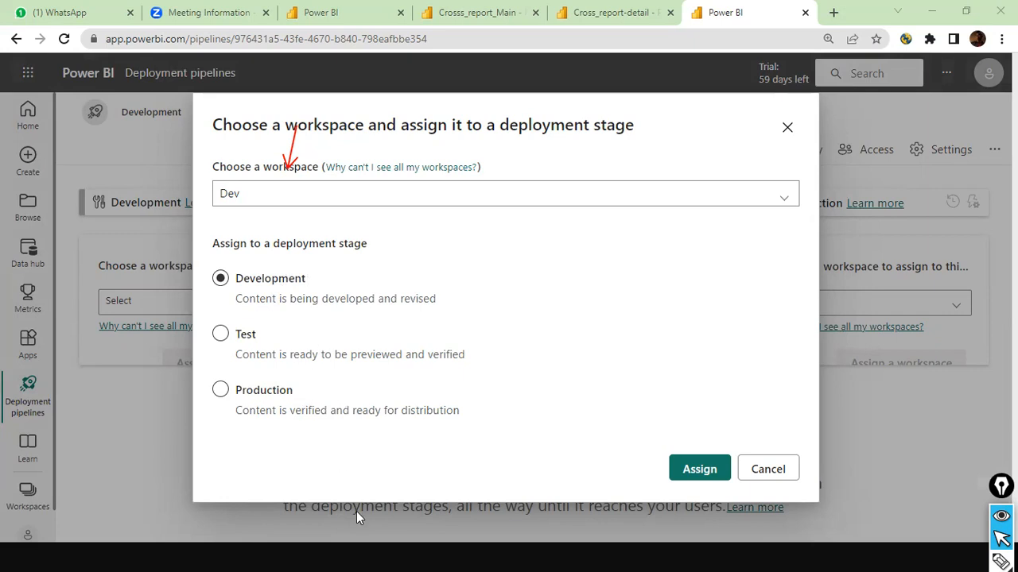
click(710, 470)
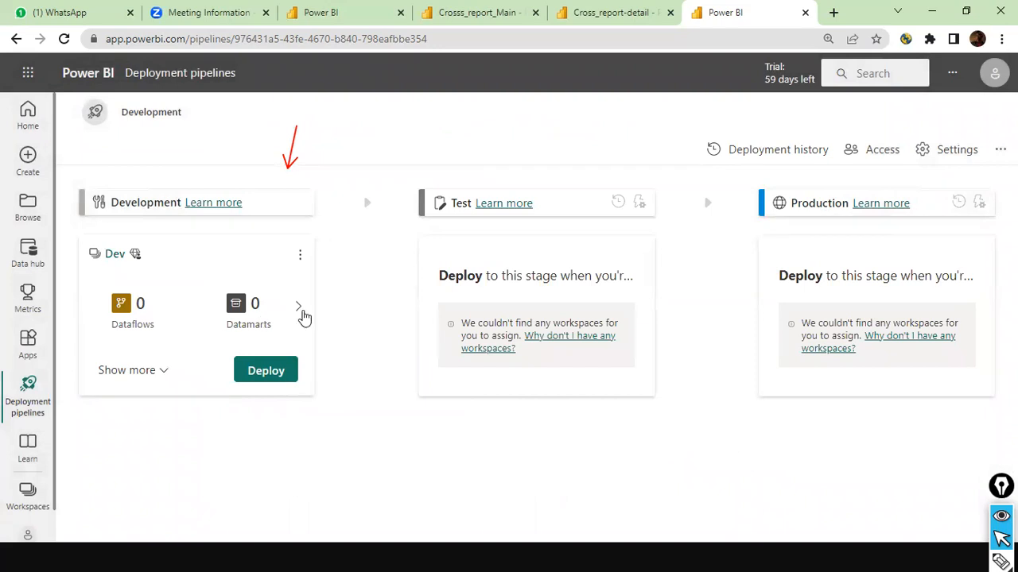
Step: Look through the content types of the Dev workspace, from dataflows to dashboards, in the pipeline's Development stage
click(299, 307)
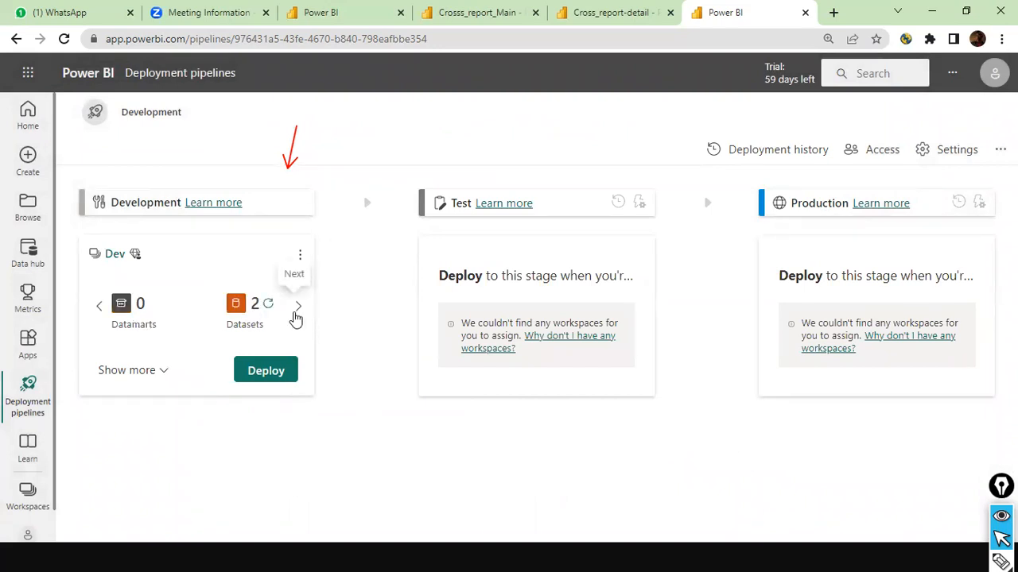
click(293, 313)
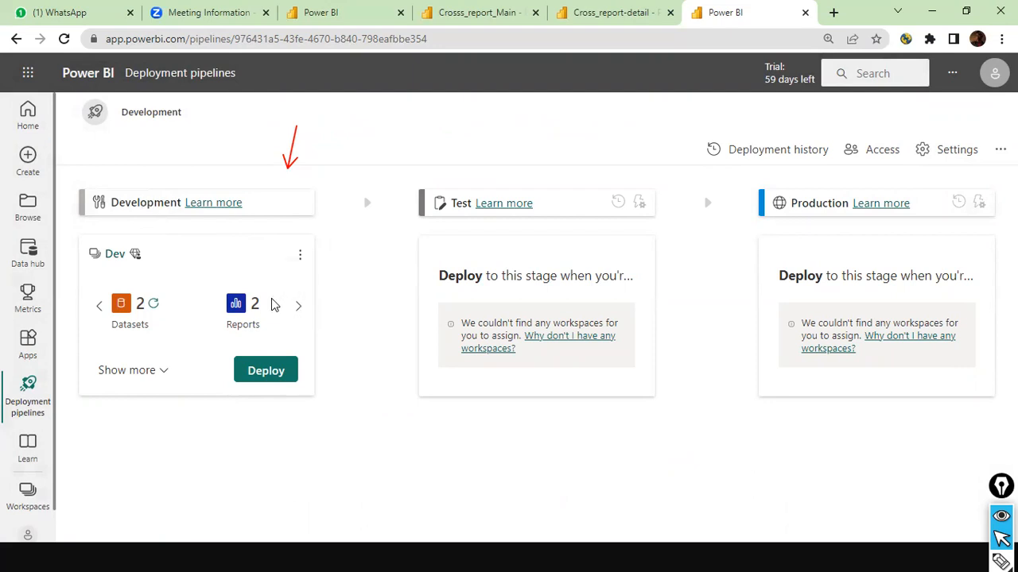
click(297, 308)
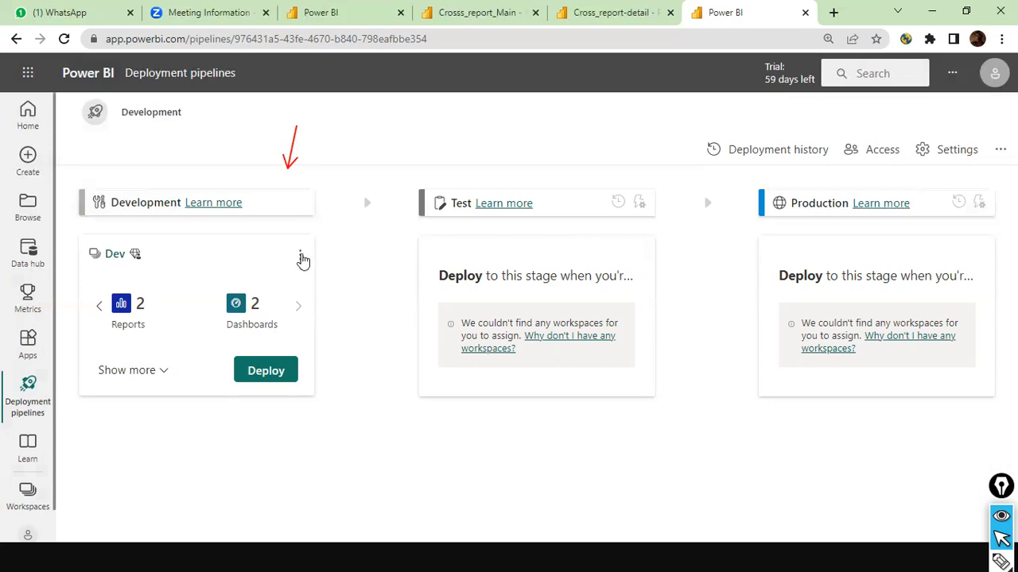
Step: Review the general and Premium settings of the Dev workspace from the pipeline's Development stage, and close them without changes
click(300, 256)
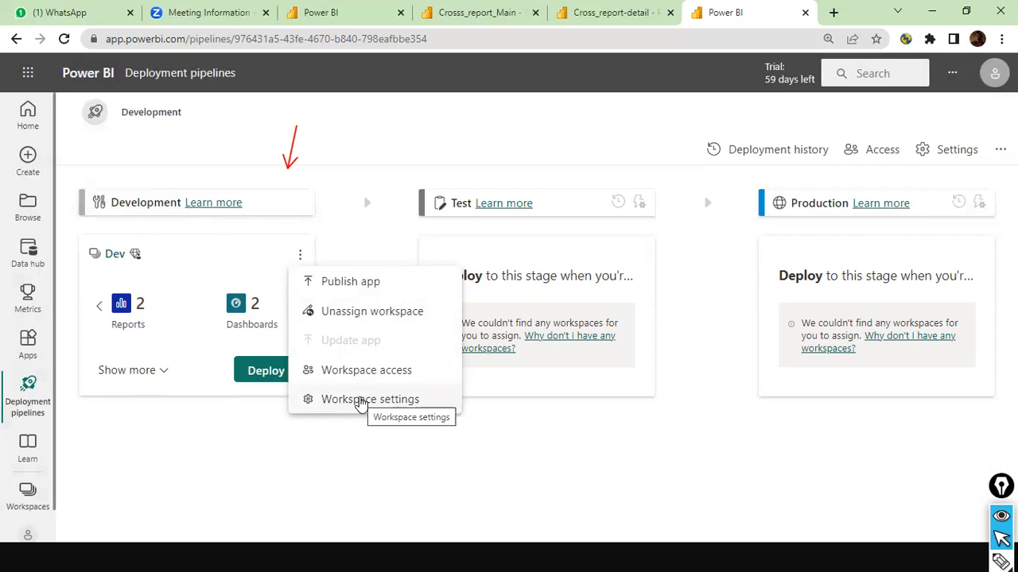
click(359, 400)
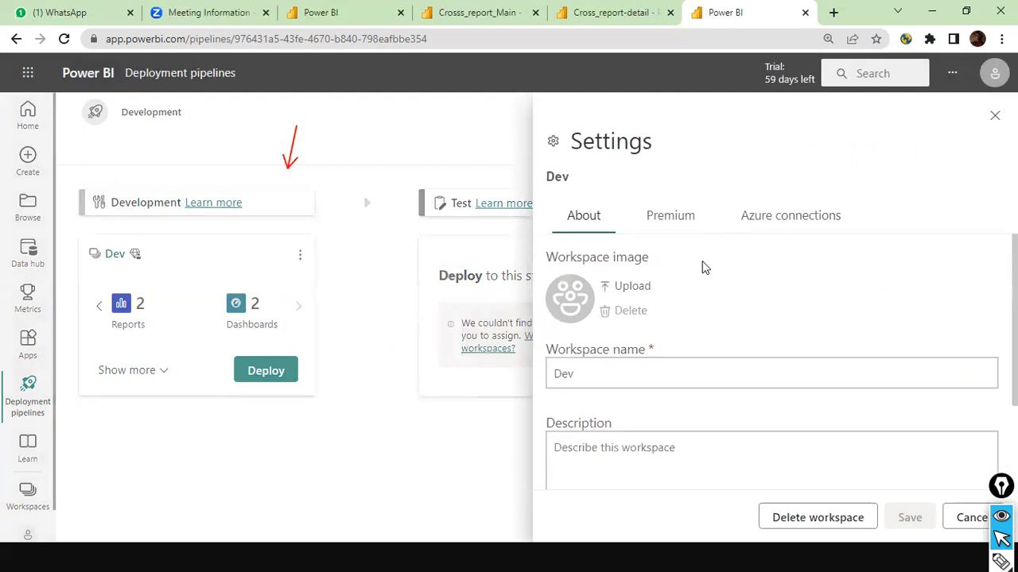
scroll(703, 264, down, 2)
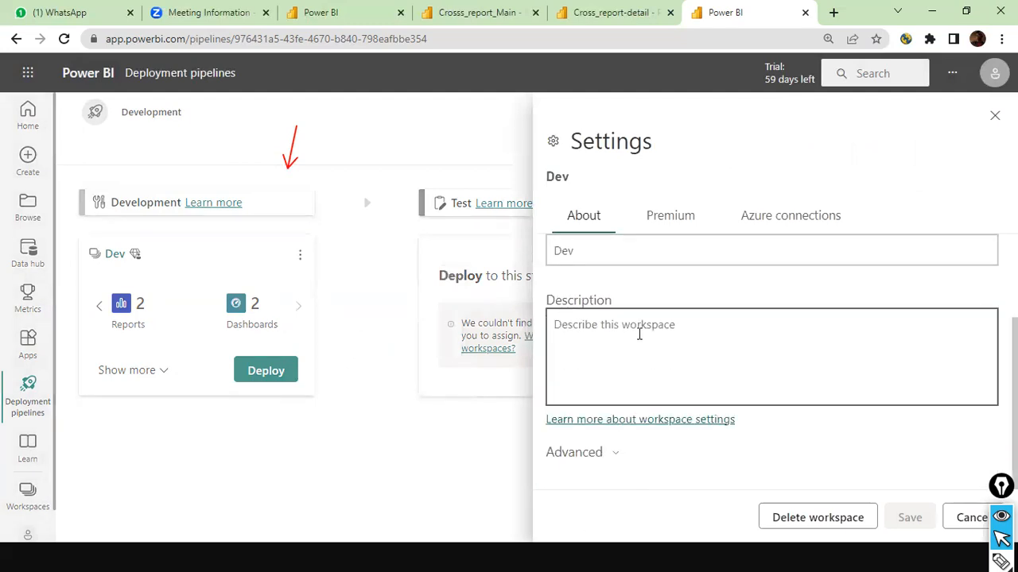
scroll(641, 334, up, 2)
click(676, 225)
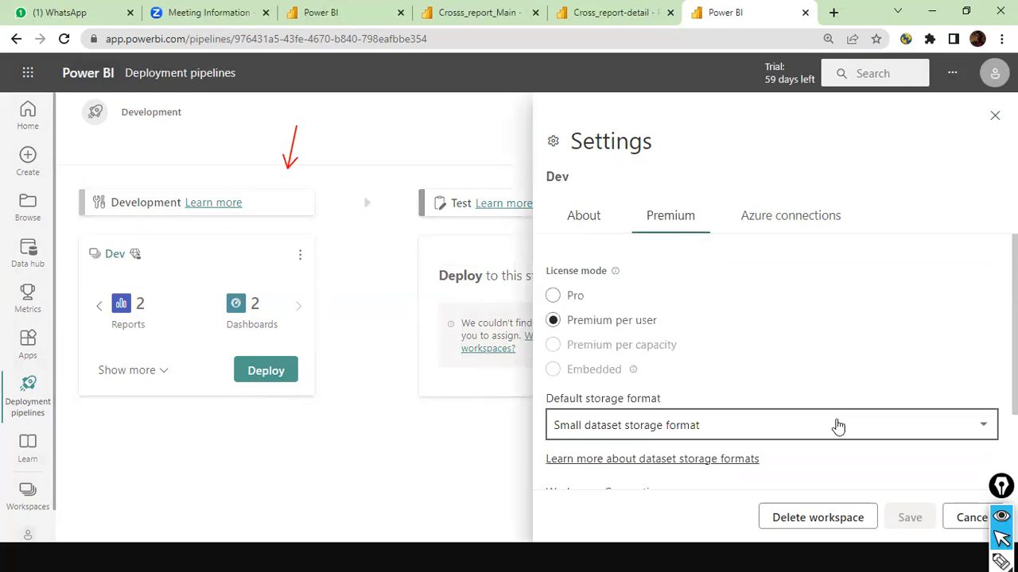
scroll(874, 445, down, 1)
scroll(875, 446, down, 2)
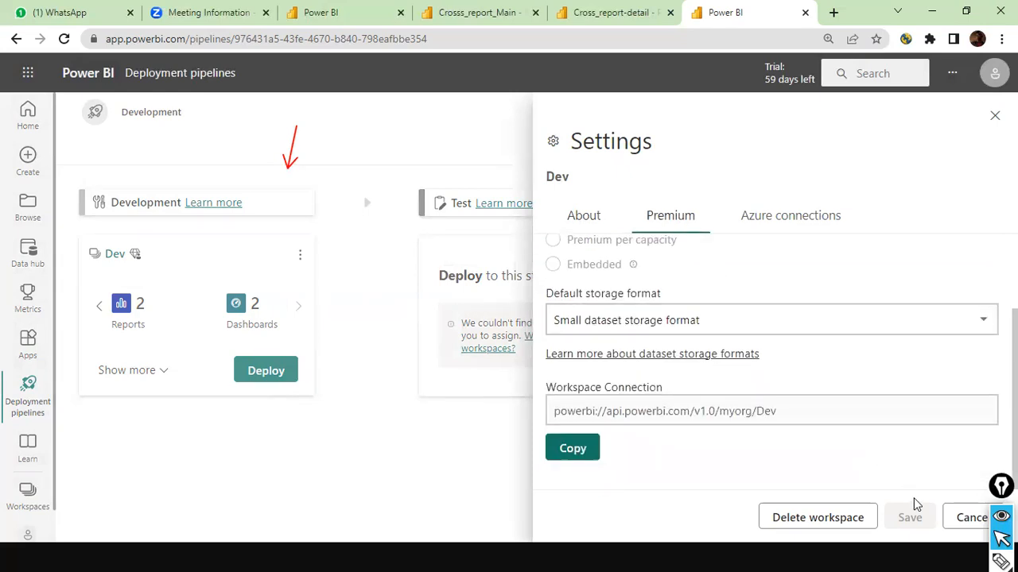
click(954, 518)
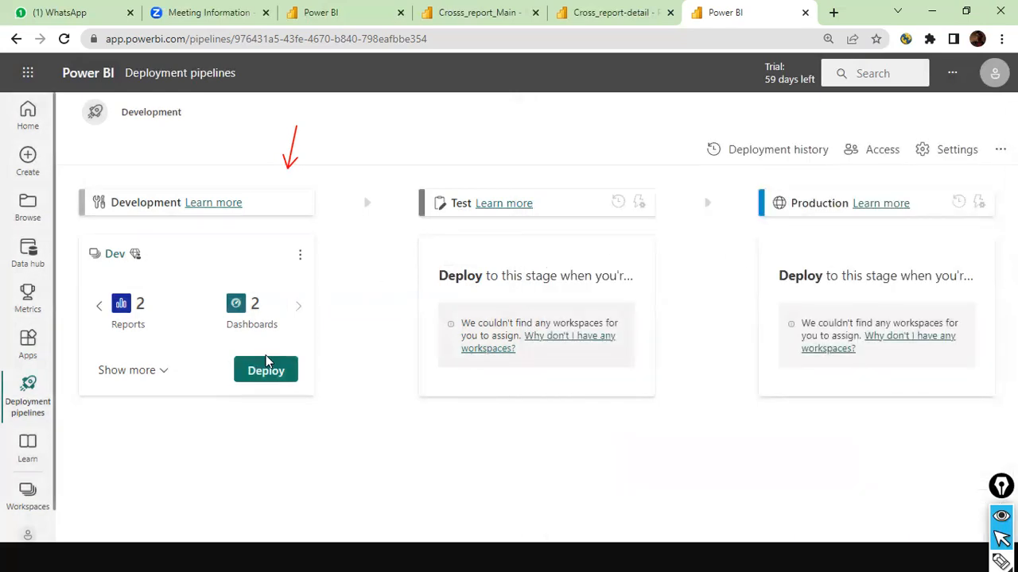
Step: Review the Dev workspace's access options and the roles that can be granted, select Admin, and close without adding anyone
click(303, 255)
click(356, 372)
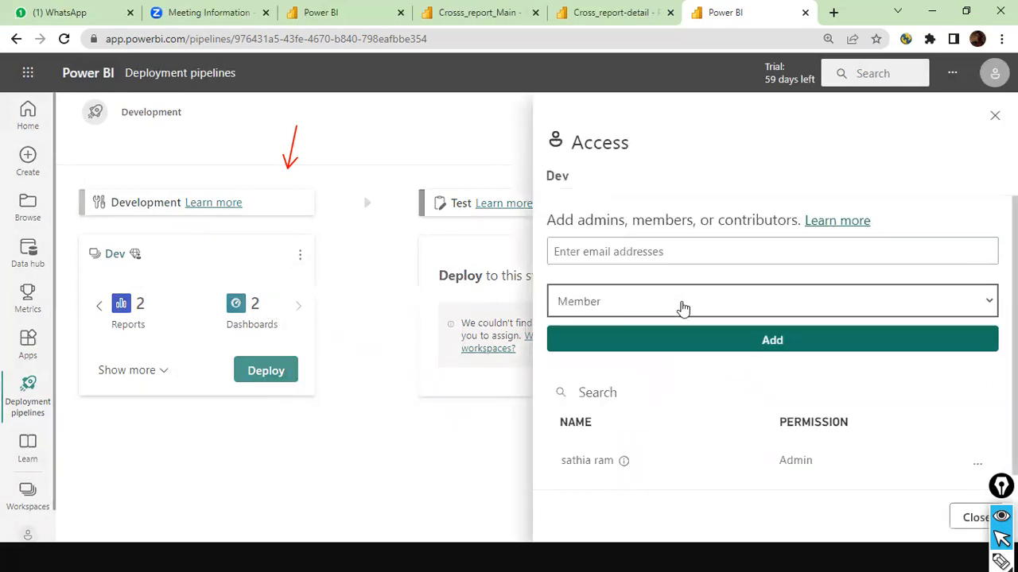
scroll(739, 299, down, 1)
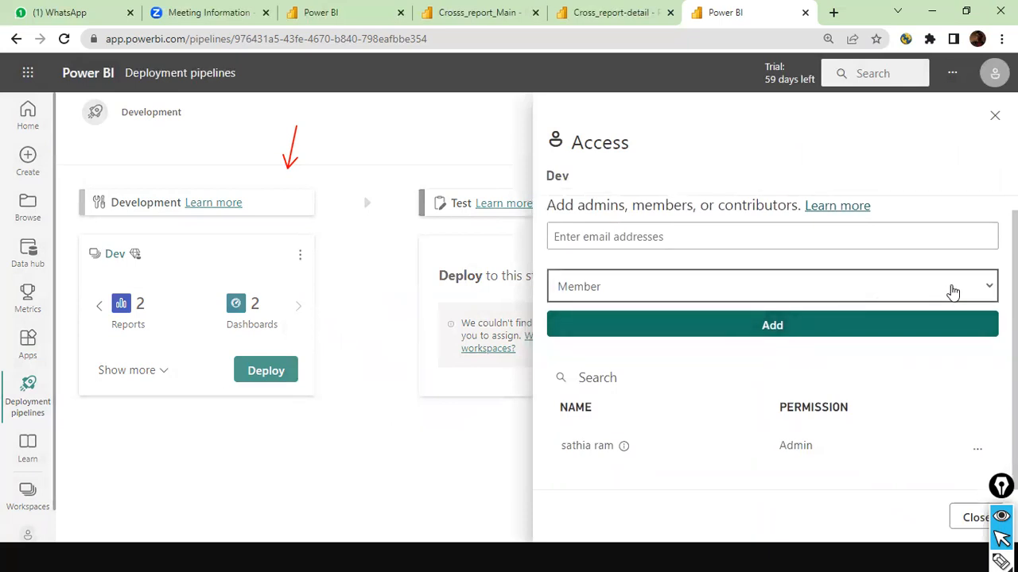
click(991, 289)
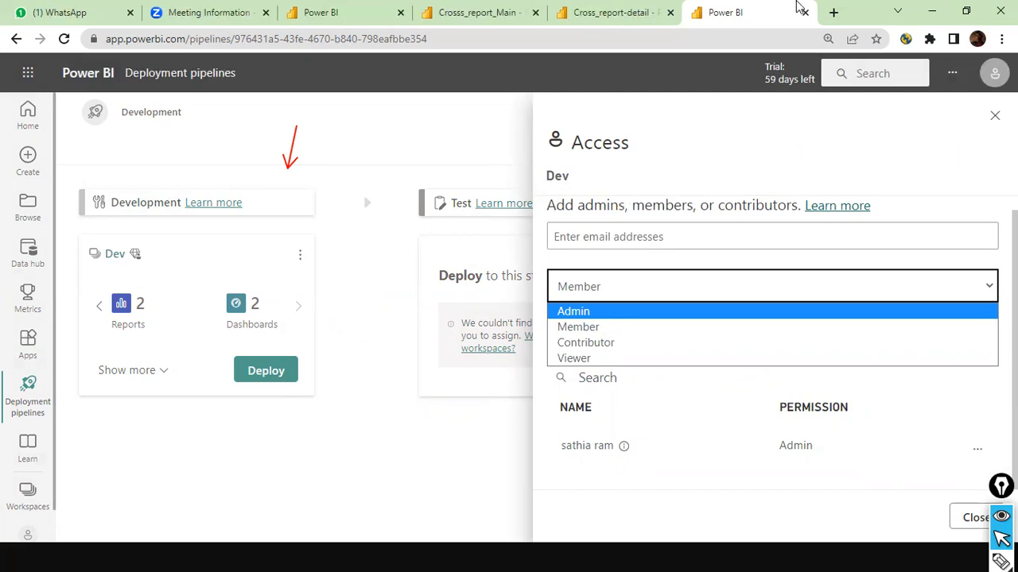
click(672, 312)
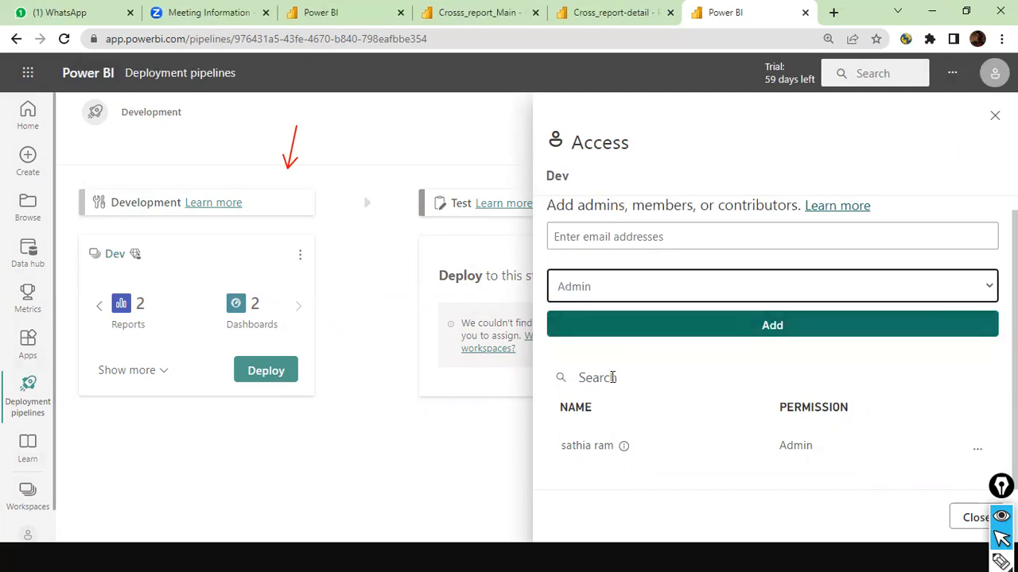
click(633, 235)
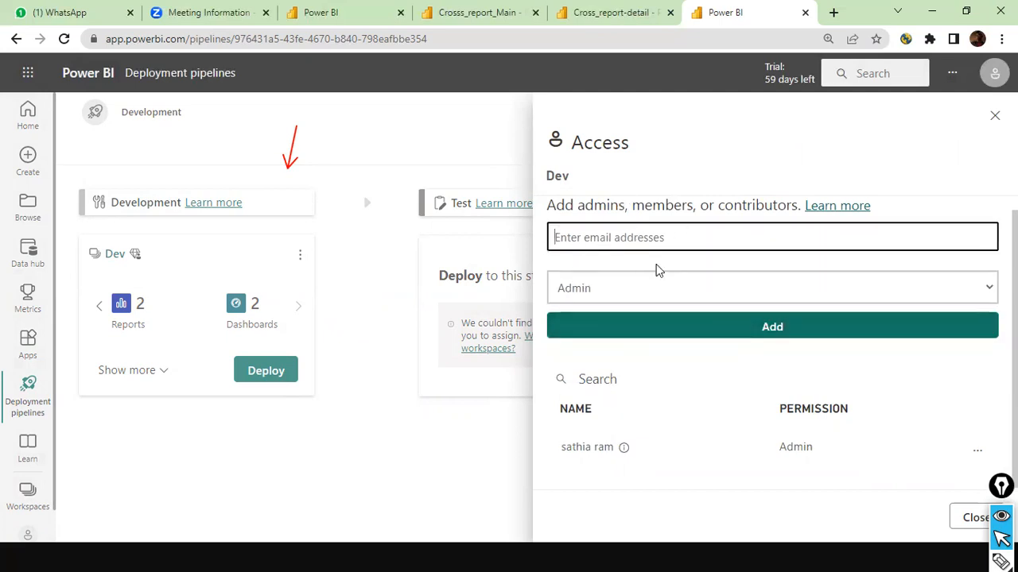
click(628, 293)
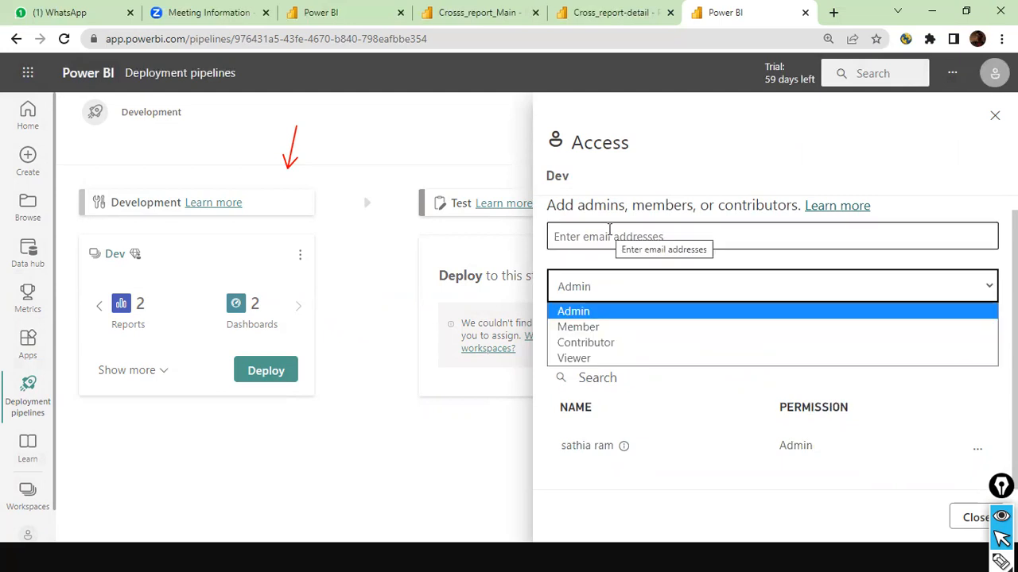
click(609, 230)
click(590, 293)
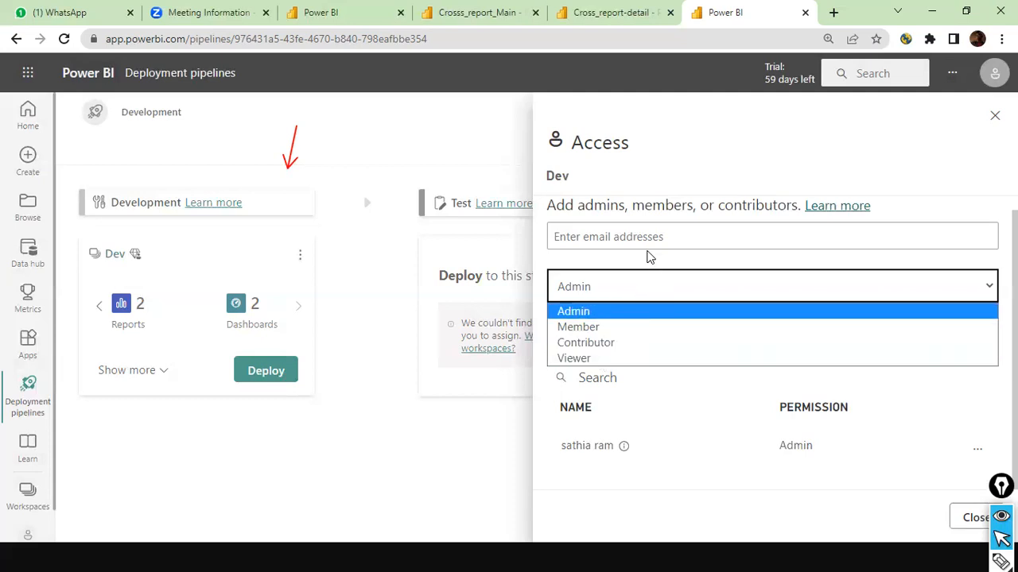
click(712, 169)
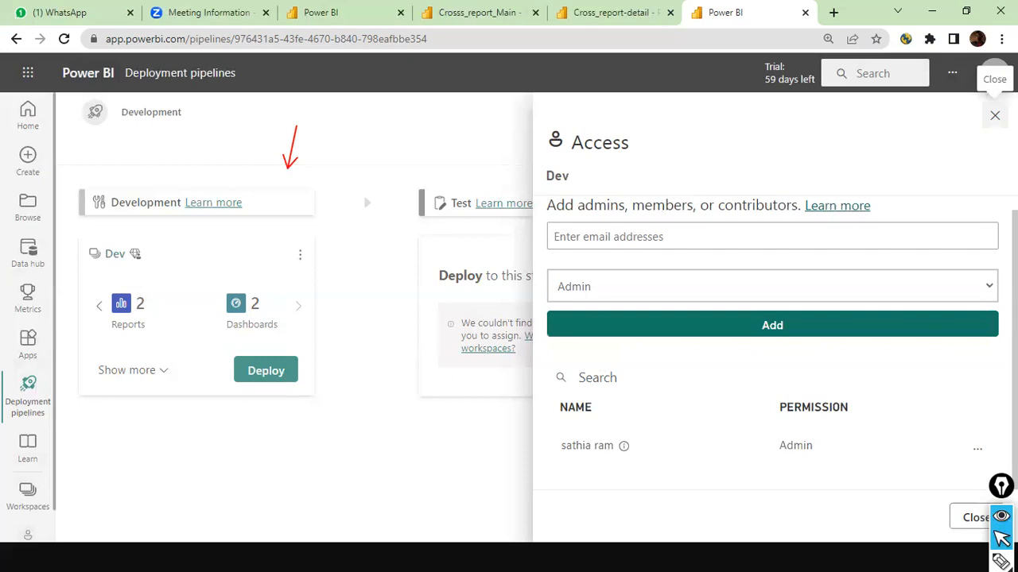
click(994, 116)
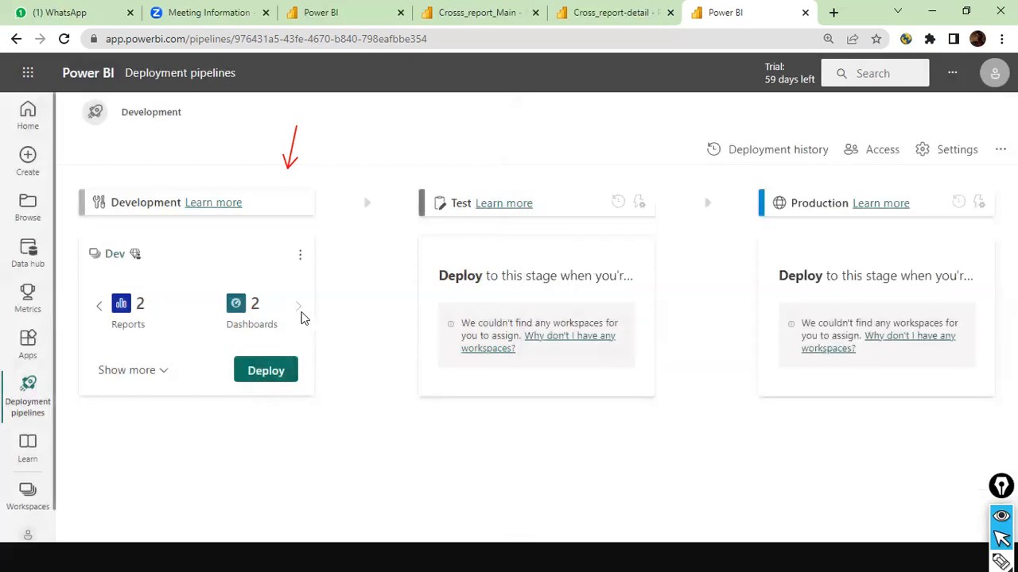
click(301, 255)
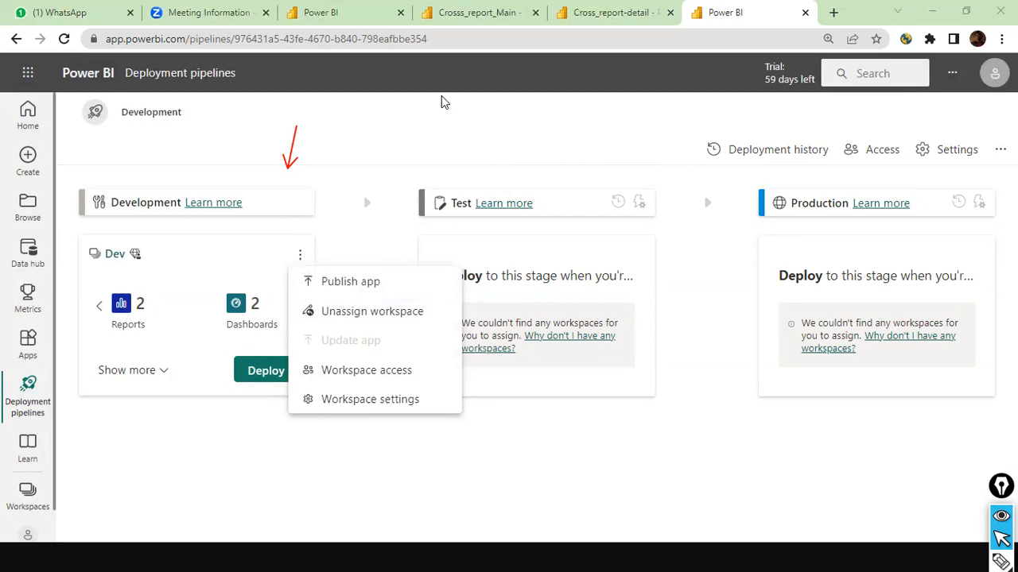
click(342, 253)
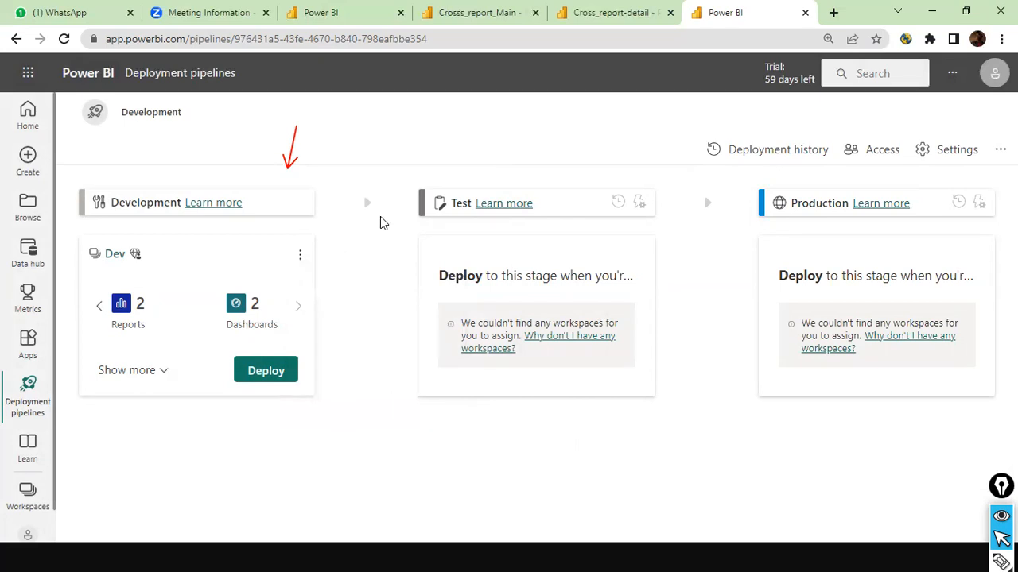
click(300, 254)
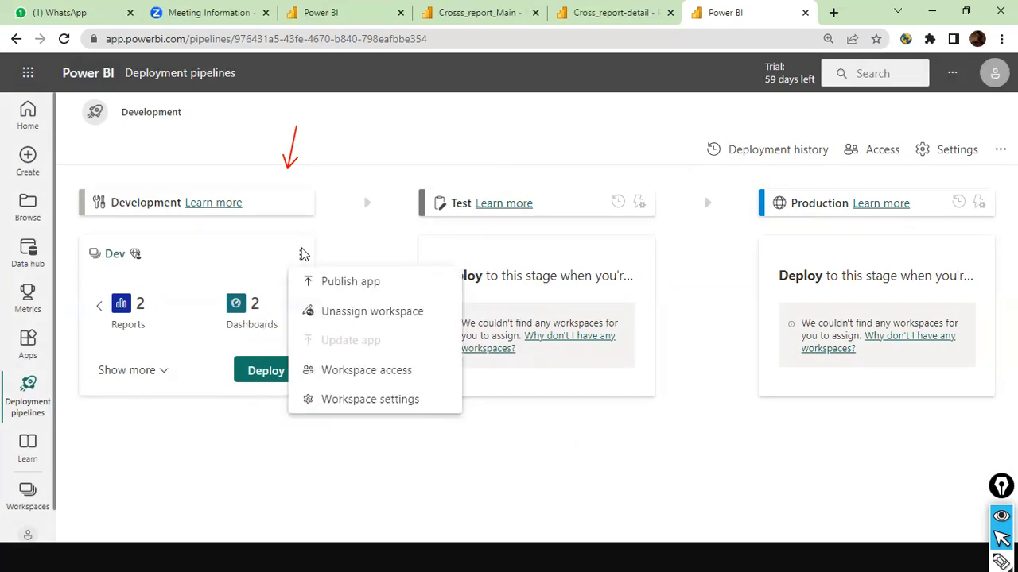
Step: Expand the Dev workspace's item list in the Development stage and look through its datasets, reports and dashboards
click(407, 258)
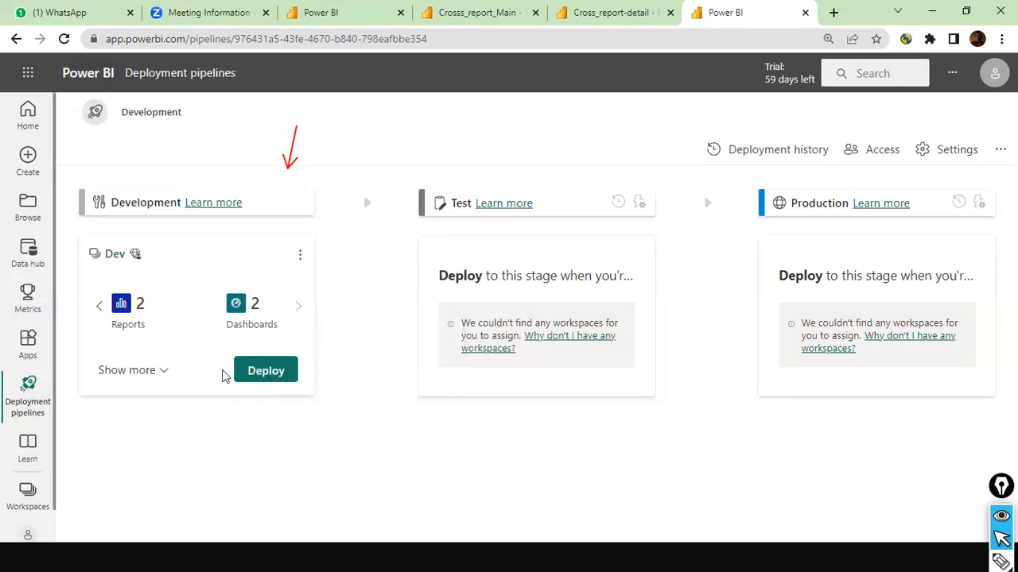
click(153, 372)
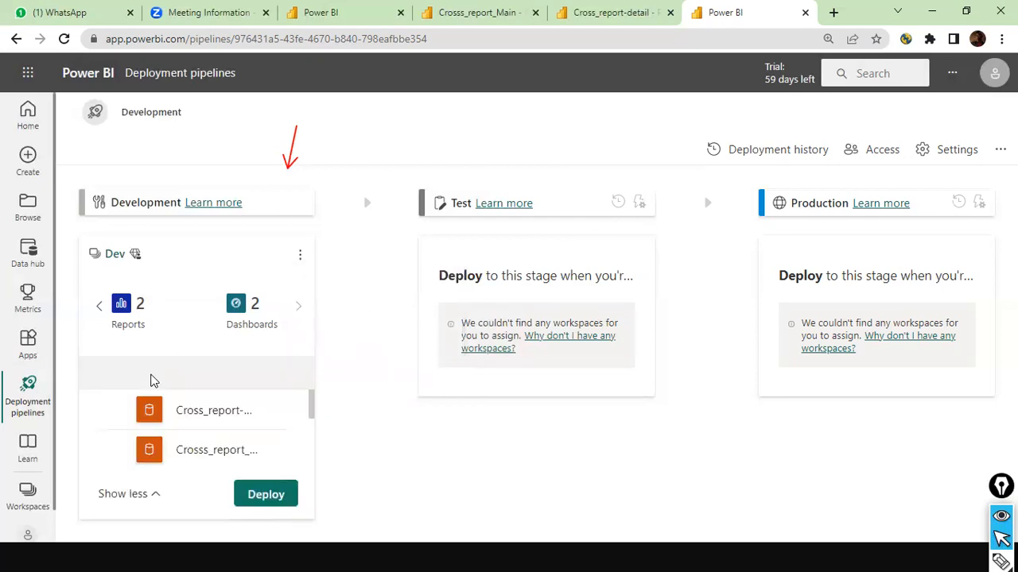
scroll(239, 421, down, 3)
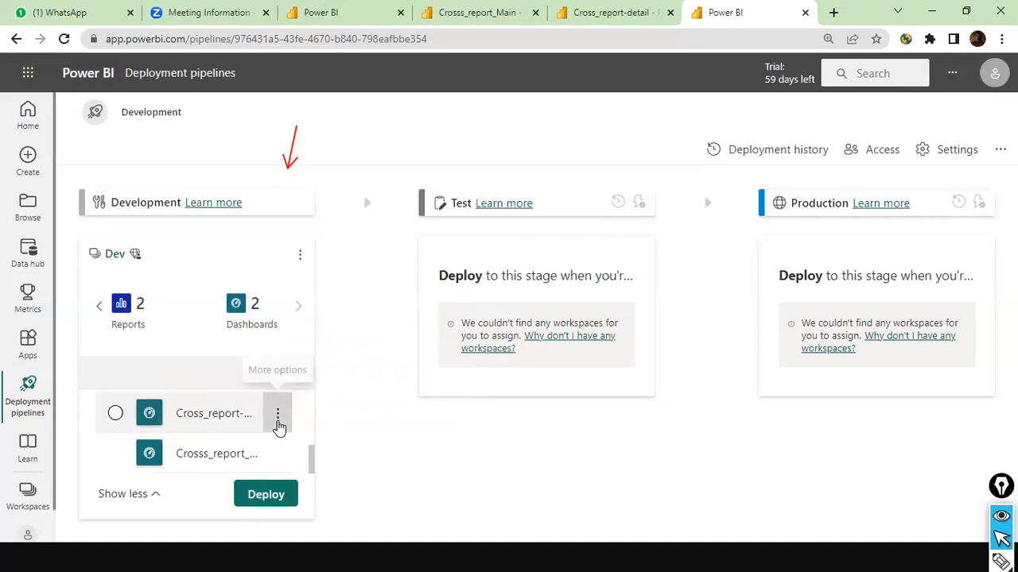
scroll(278, 427, up, 3)
scroll(278, 427, down, 3)
Step: Review the items and the note option for deploying from Development to Test, and close without deploying
click(284, 493)
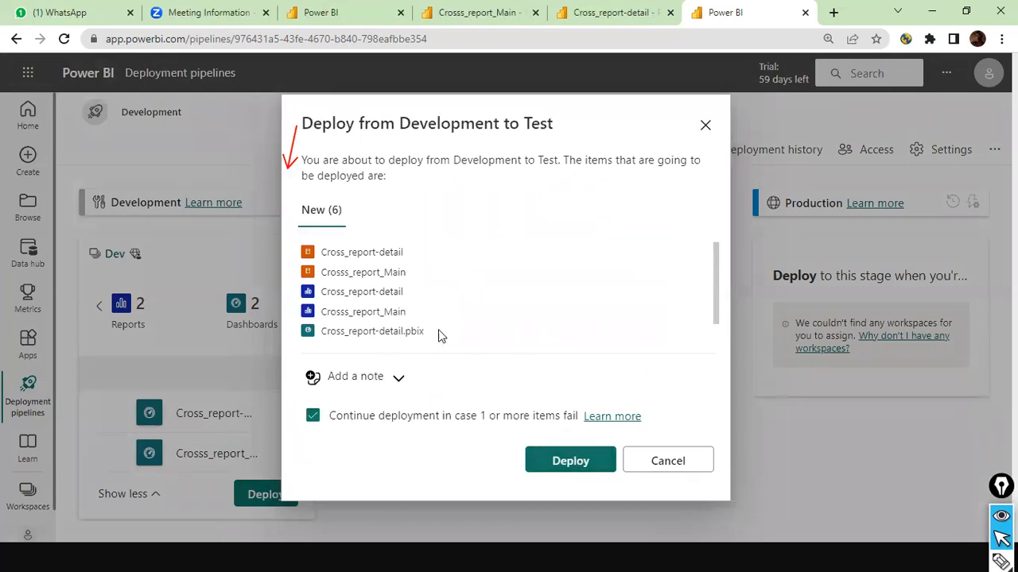
click(397, 378)
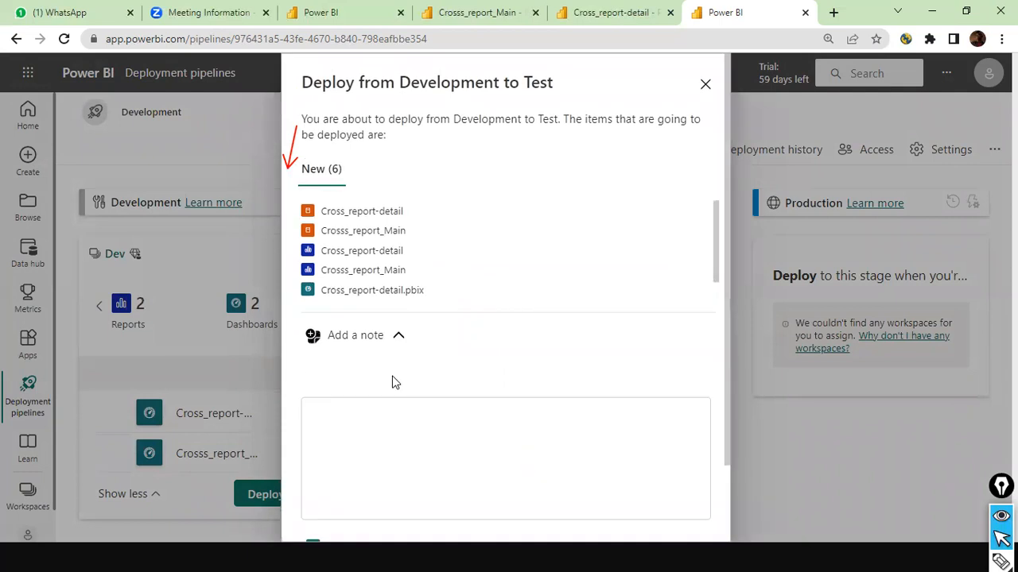
click(705, 84)
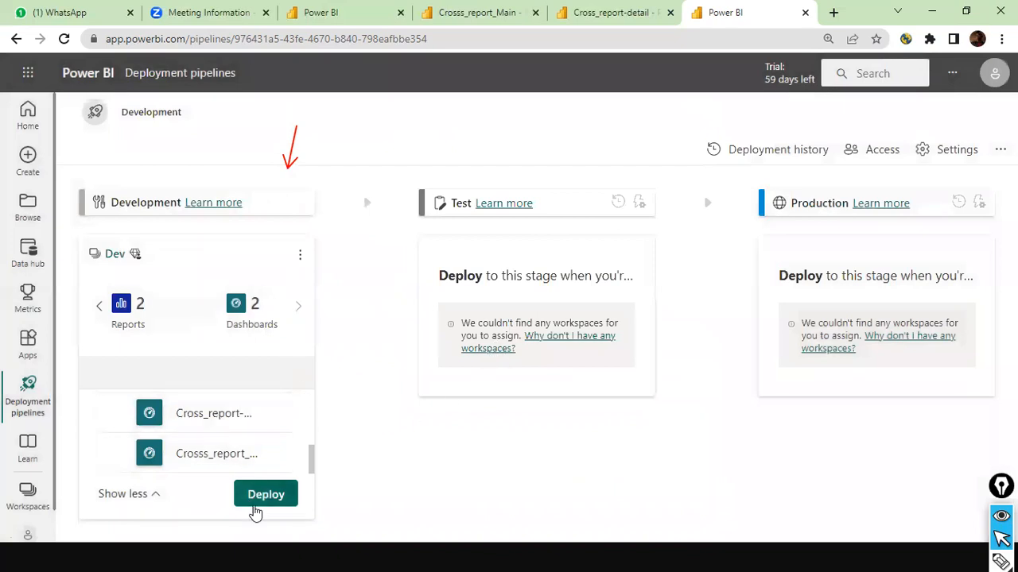
Step: Deploy all the Dev workspace's content from Development to Test, keeping the option to continue if items fail, and dismiss the completion notice
click(256, 501)
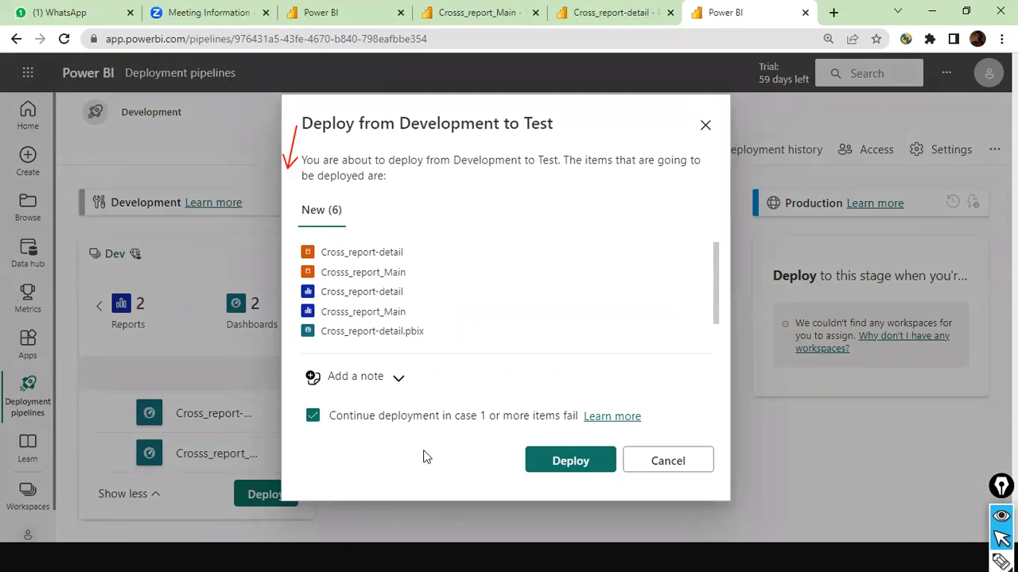
click(566, 465)
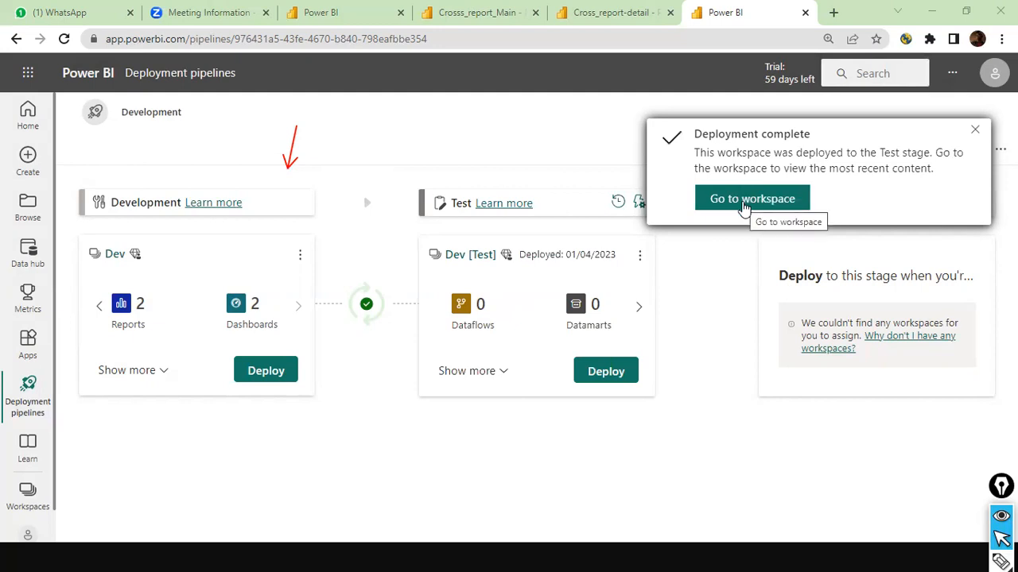
click(733, 201)
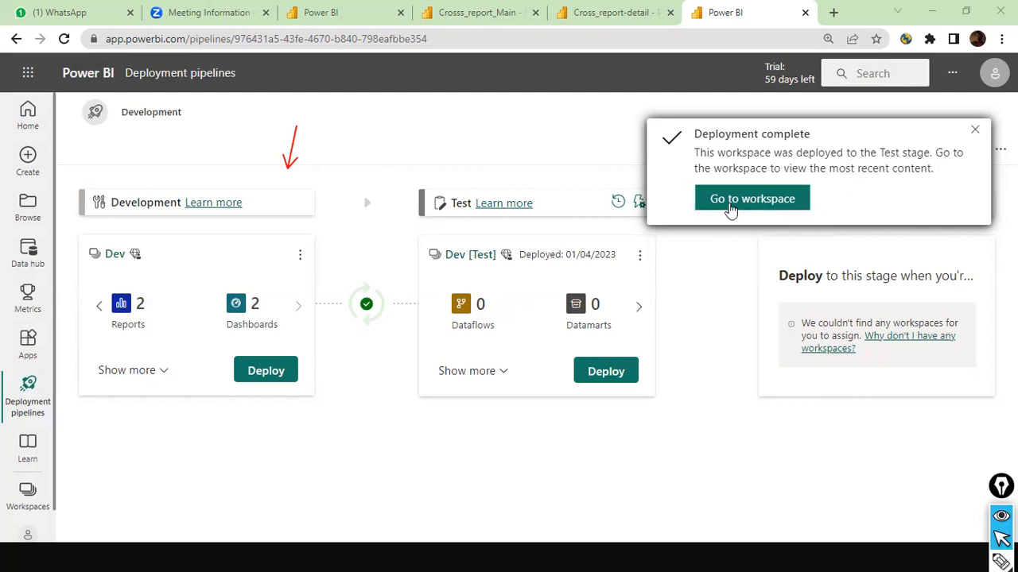
Step: Look through the content types deployed to the Test stage, and check the Test deployment history
click(638, 307)
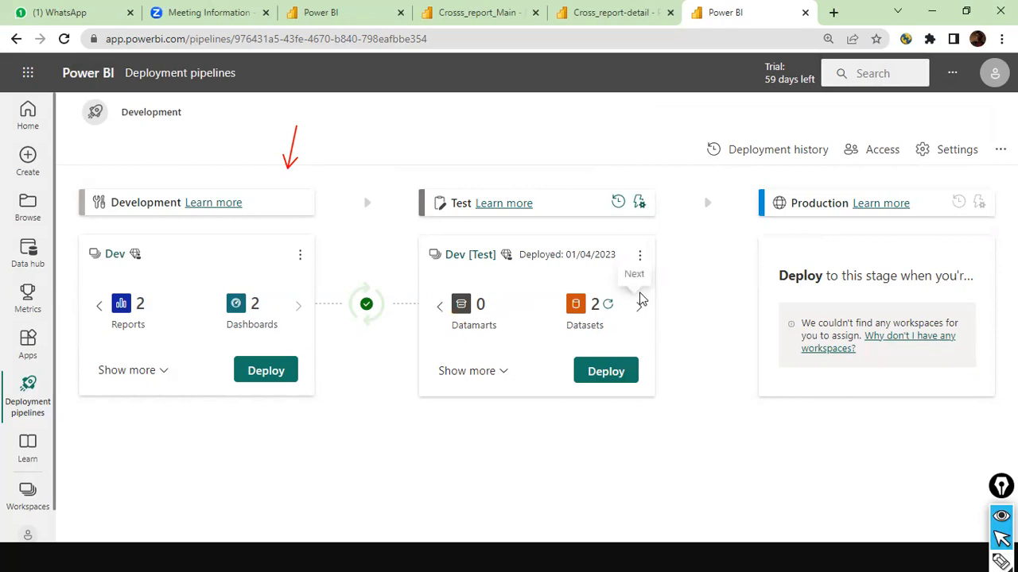
click(641, 309)
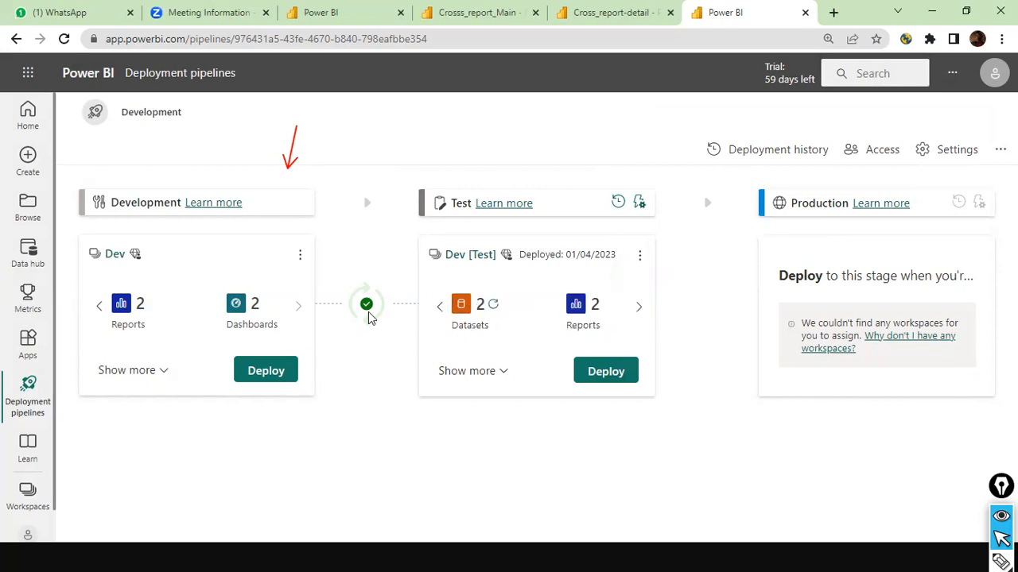
mouse_move(368, 317)
click(619, 200)
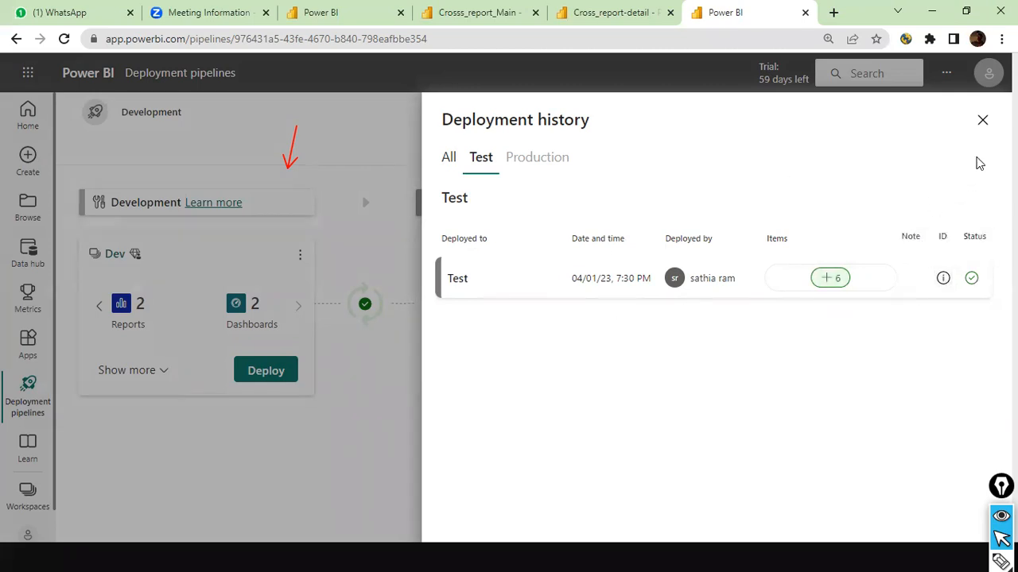
click(983, 121)
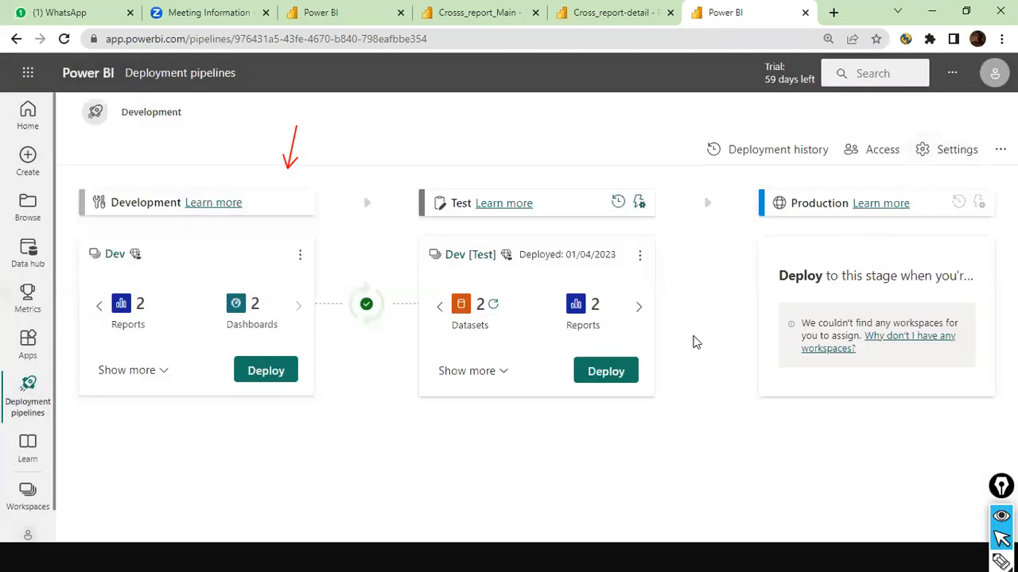
Step: In the Test deployment rules for Crosss_report_Main, add a data source rule replacing a d:\datasets\power-bi-main source with d:\qa\sales_w04.csv
click(639, 204)
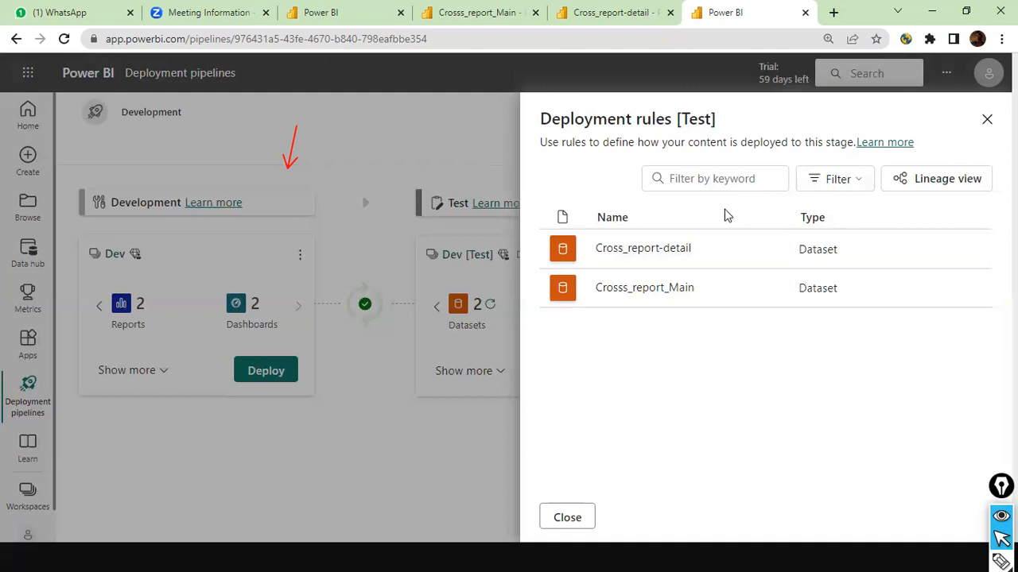
click(686, 290)
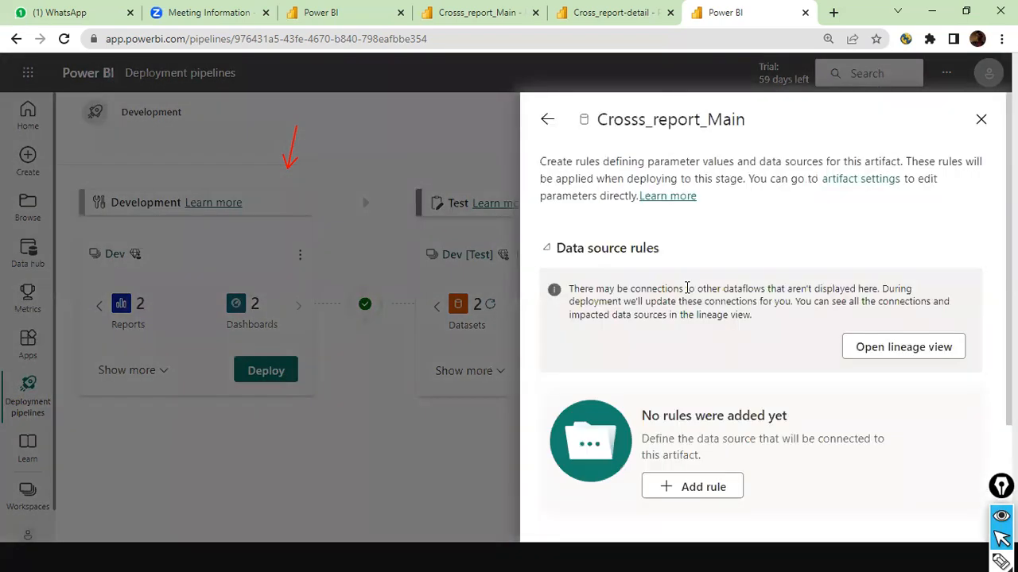
click(703, 500)
scroll(770, 426, down, 2)
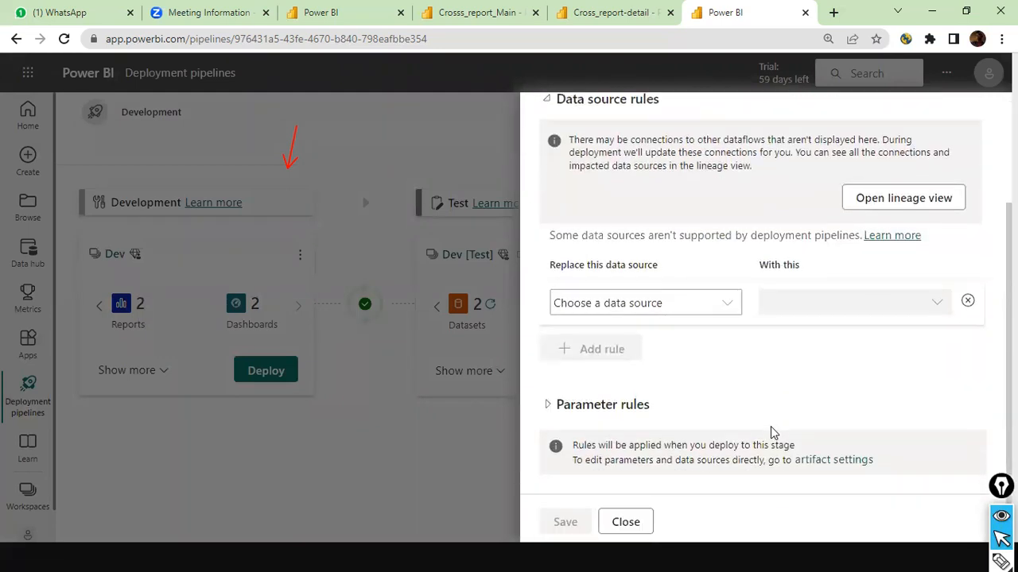
click(732, 305)
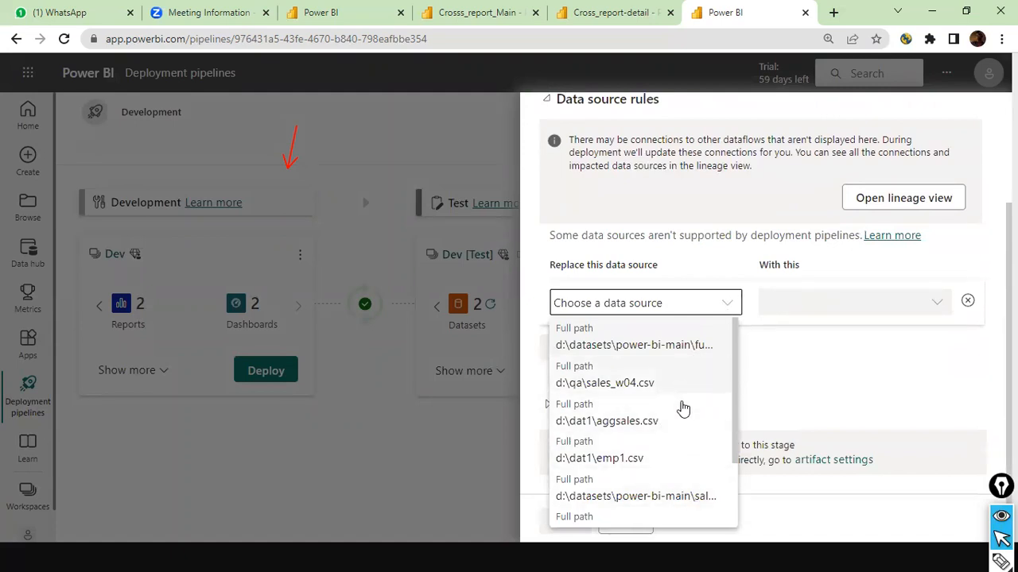
scroll(700, 506, down, 2)
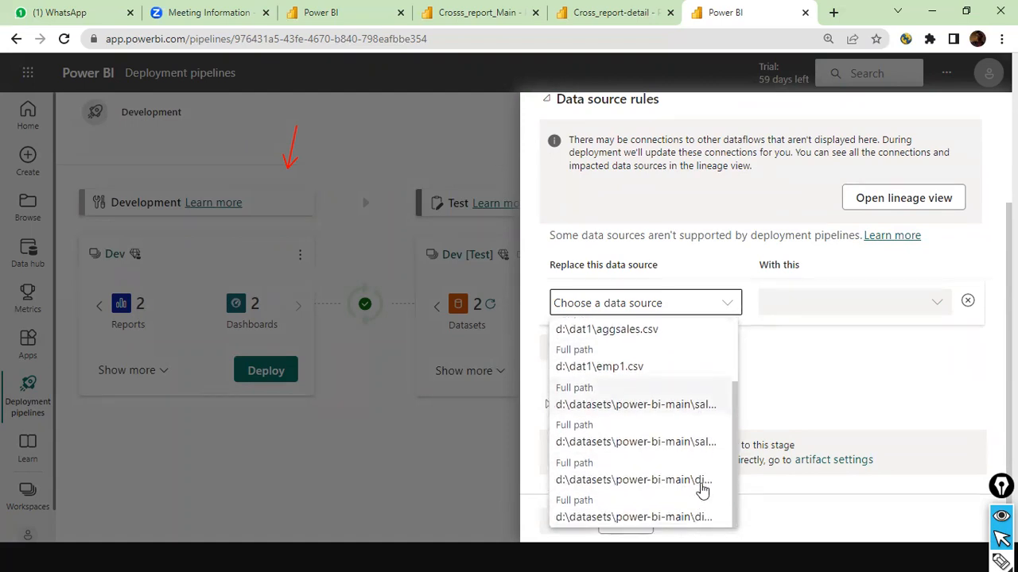
click(703, 442)
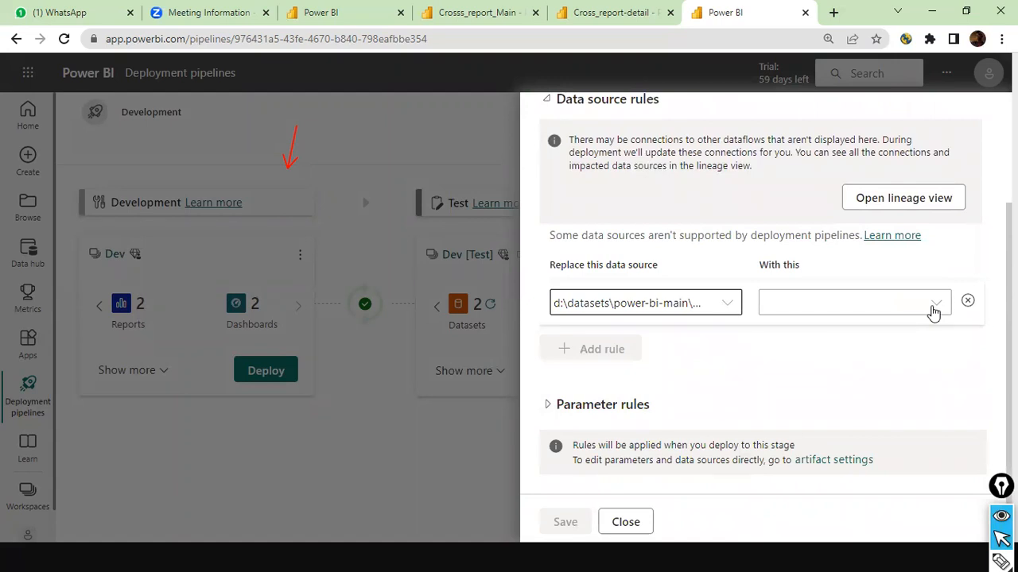
click(726, 303)
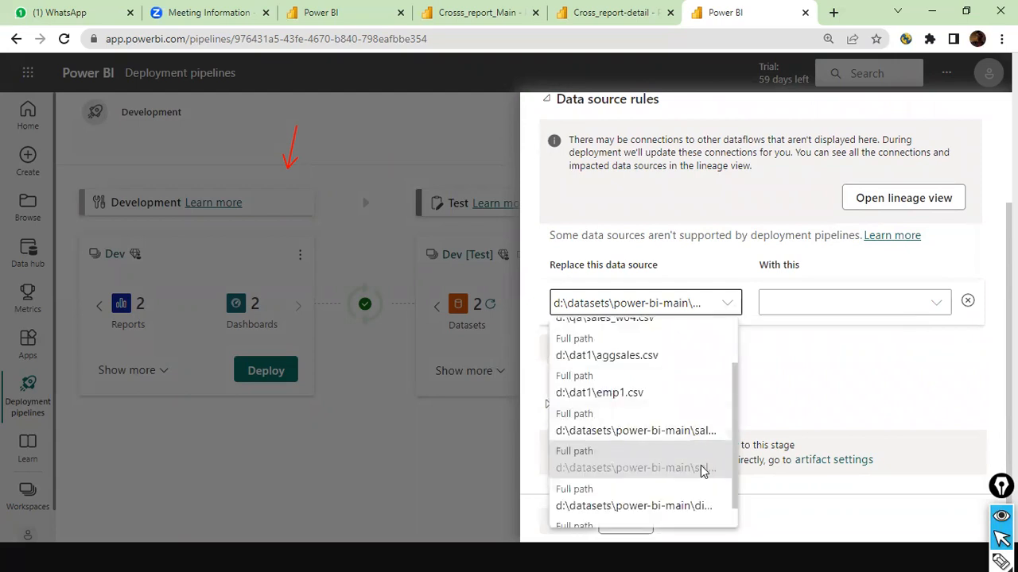
click(803, 395)
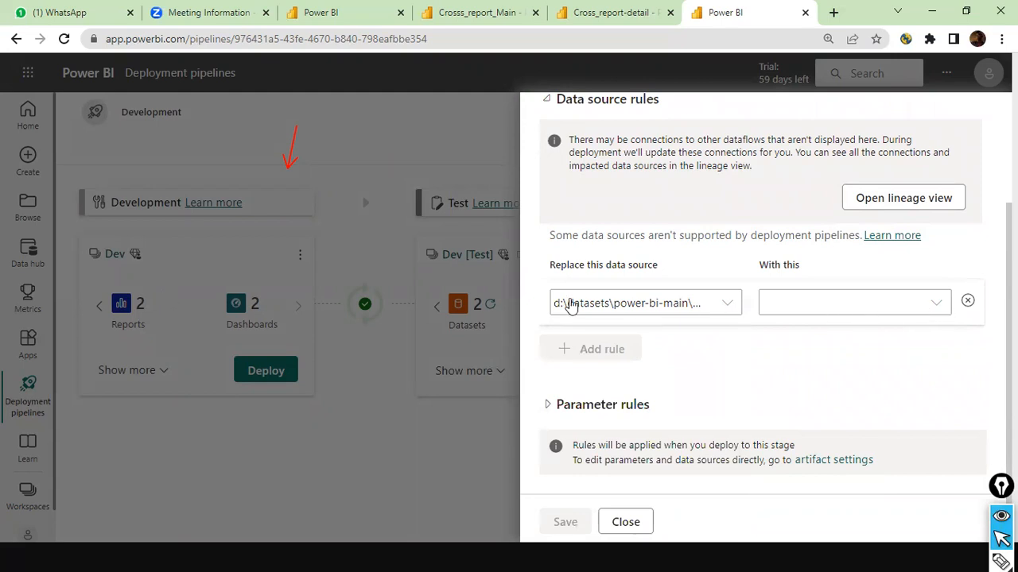
click(930, 307)
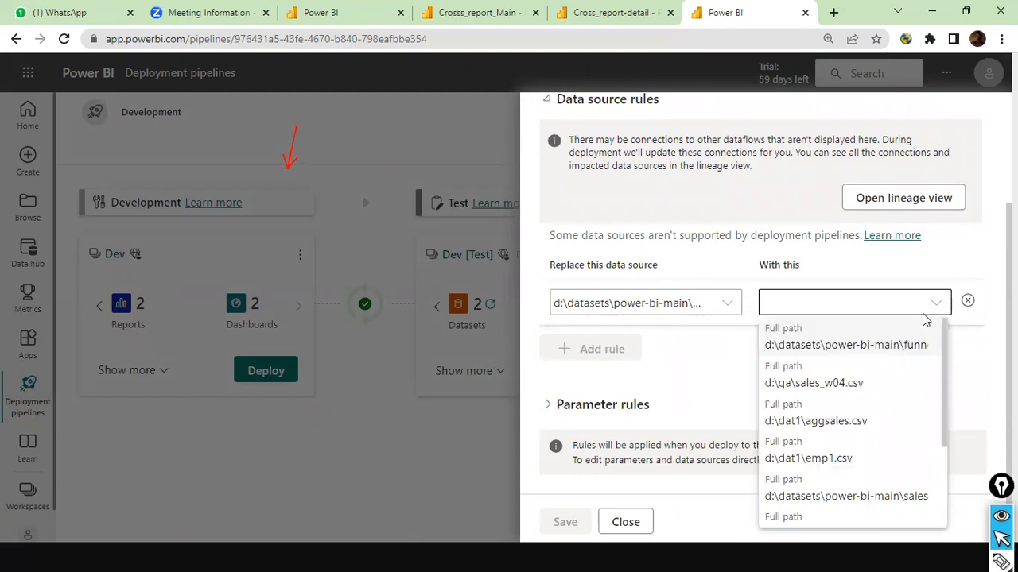
click(864, 385)
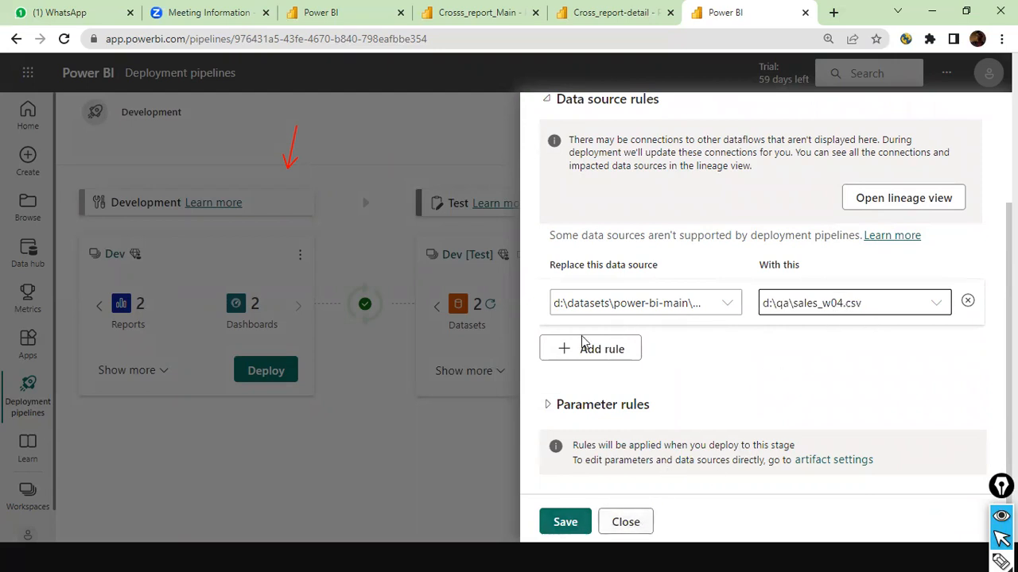
Step: Start a parameter rule for Crosss_report_Main to view the selectable parameters, and close the Test deployment rules without saving
click(551, 415)
scroll(711, 420, down, 2)
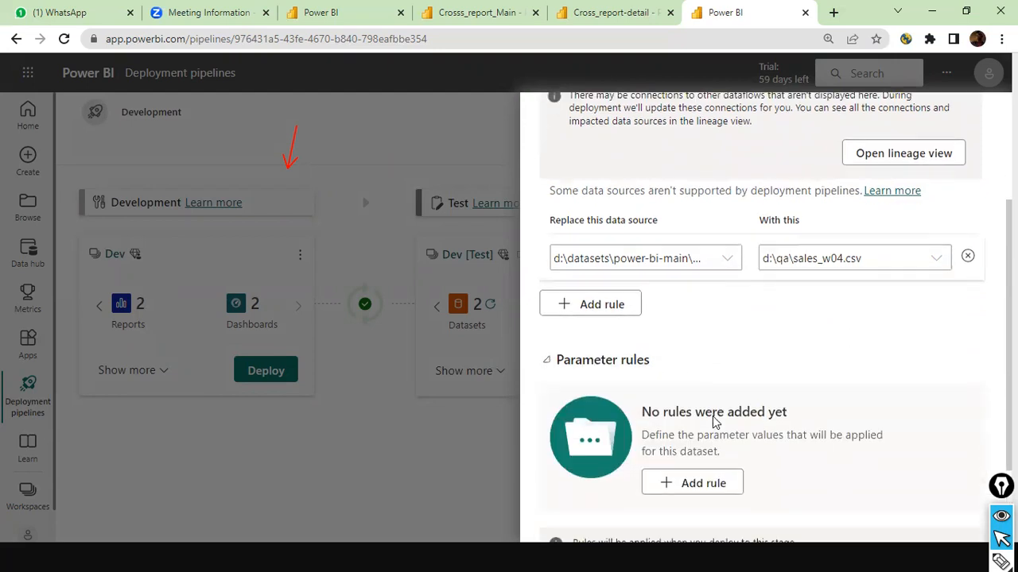
click(716, 382)
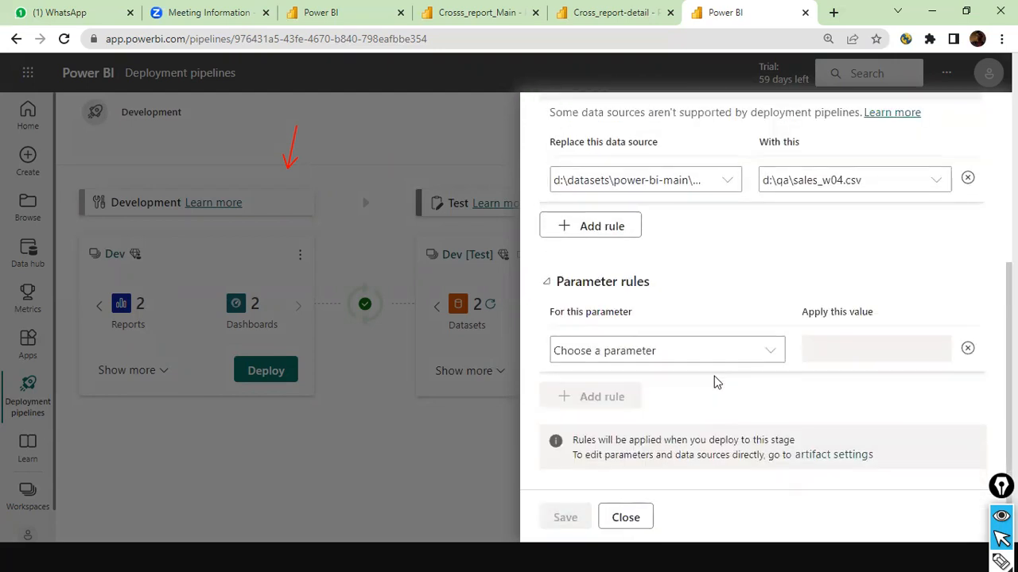
click(777, 354)
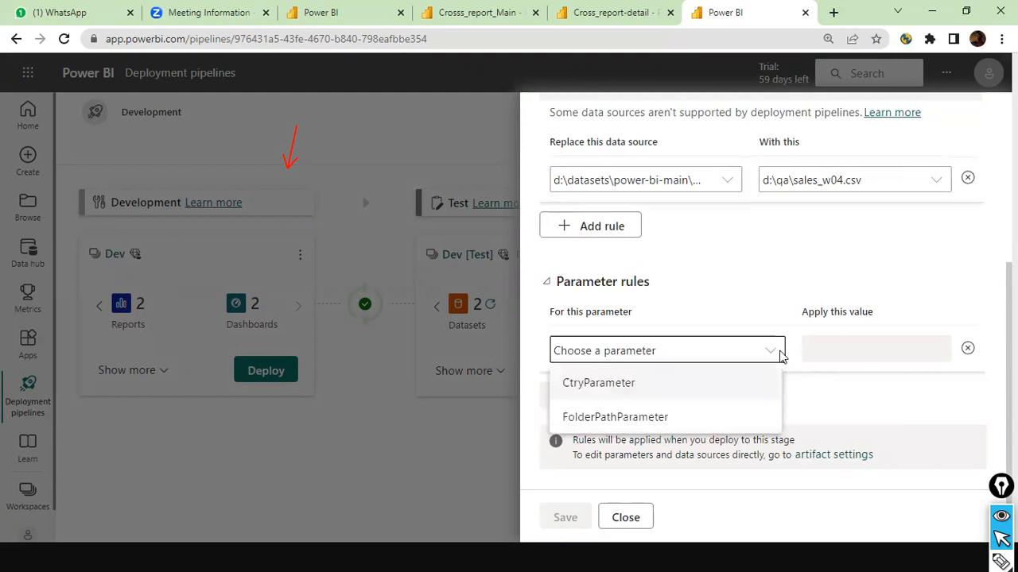
click(772, 310)
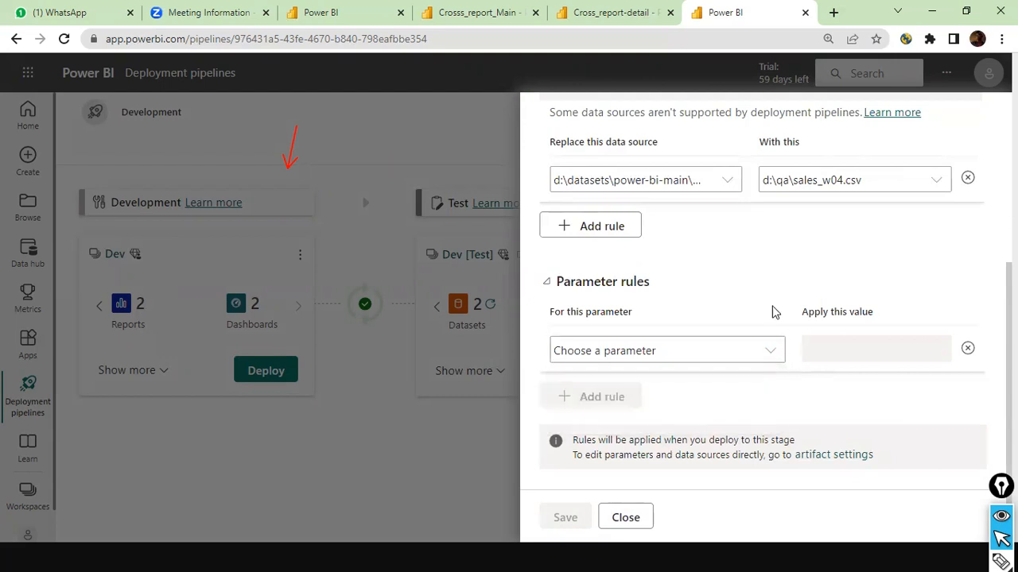
click(624, 517)
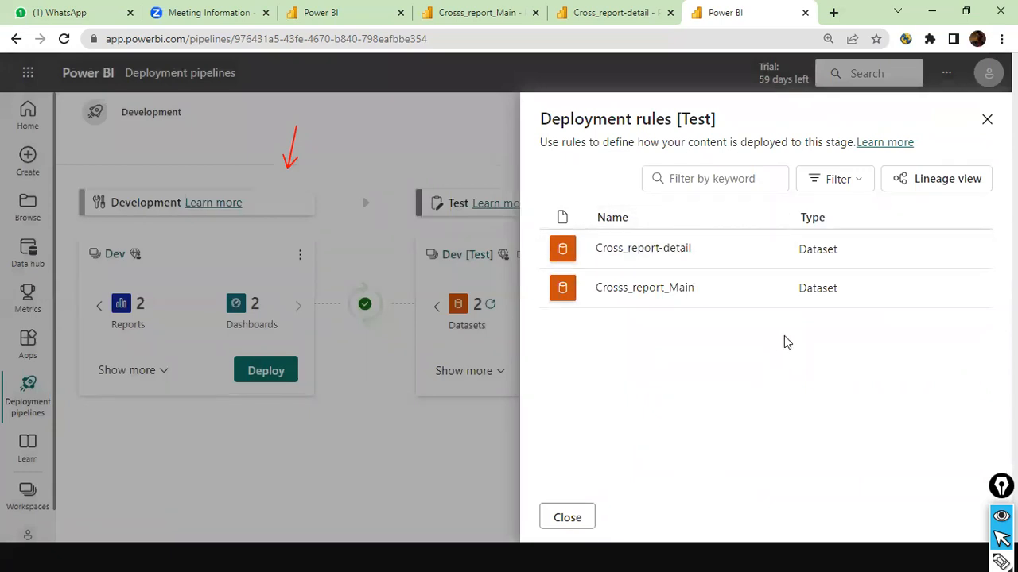
click(566, 521)
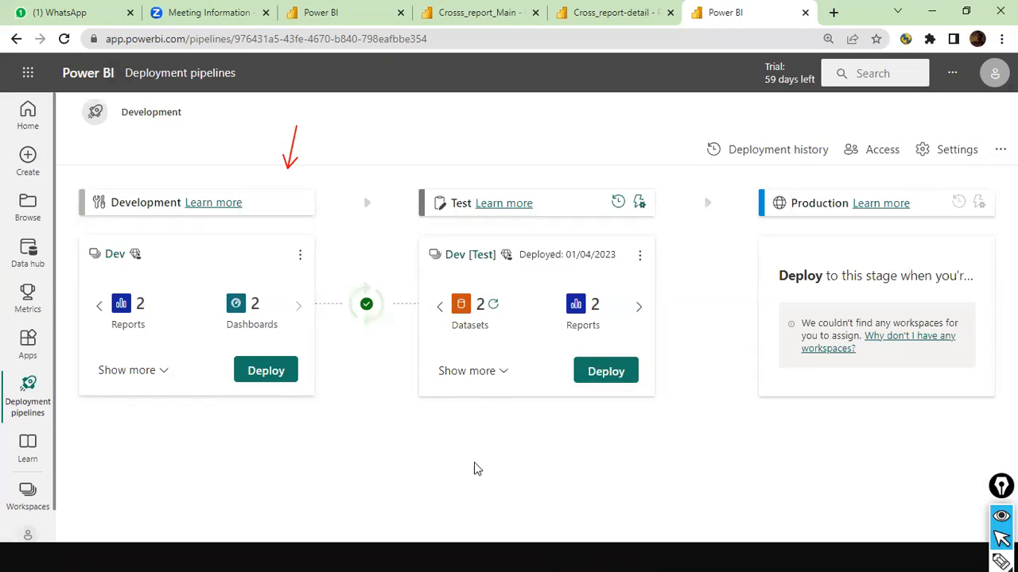
key(alt+Tab)
key(alt+Tab)
key(alt+Tab)
key(alt+Tab)
key(alt+Tab)
key(alt+Tab)
key(alt+Tab)
key(alt+Tab)
key(alt+Tab)
key(alt+Tab)
key(alt+Tab)
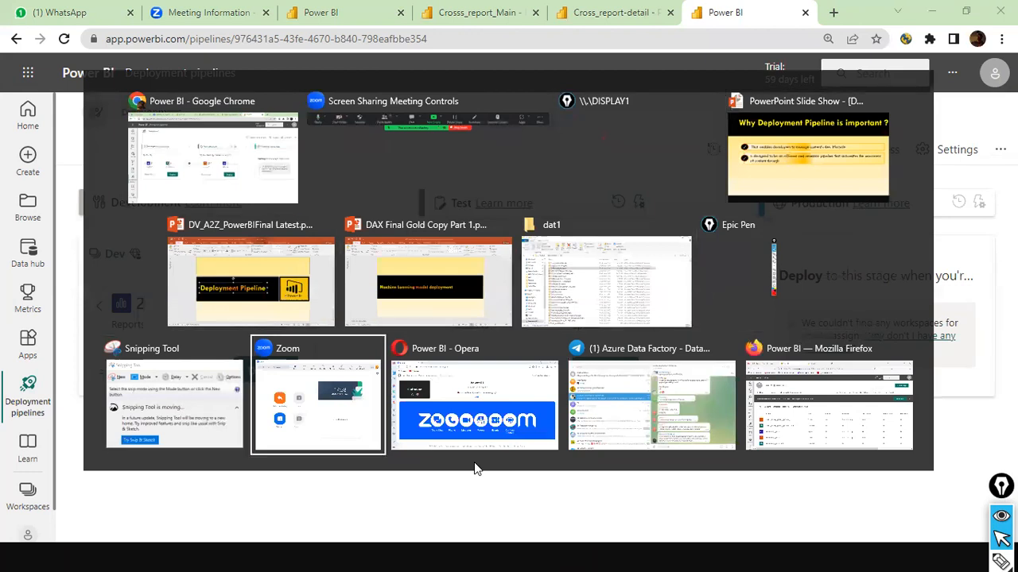
key(Escape)
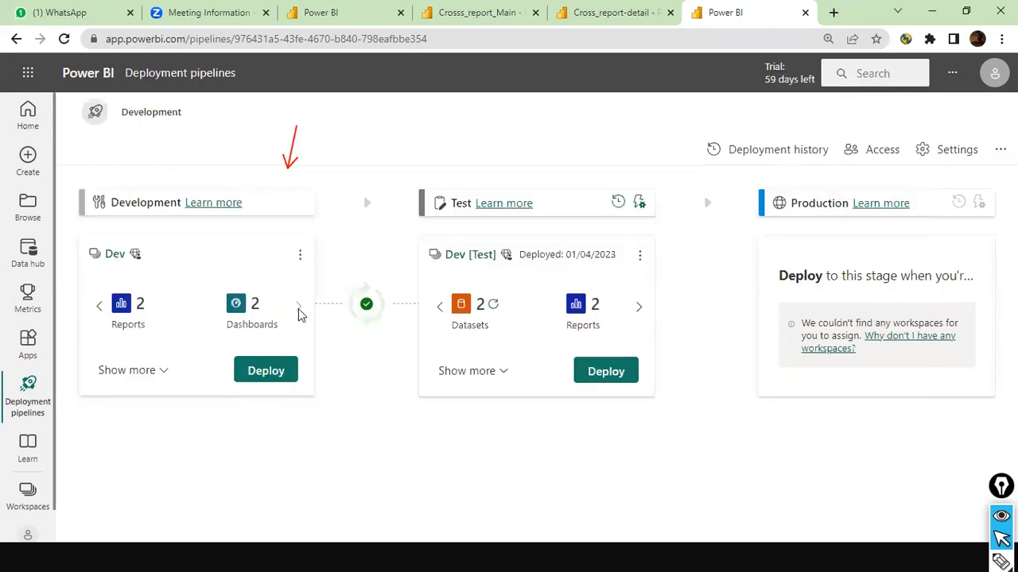
key(super)
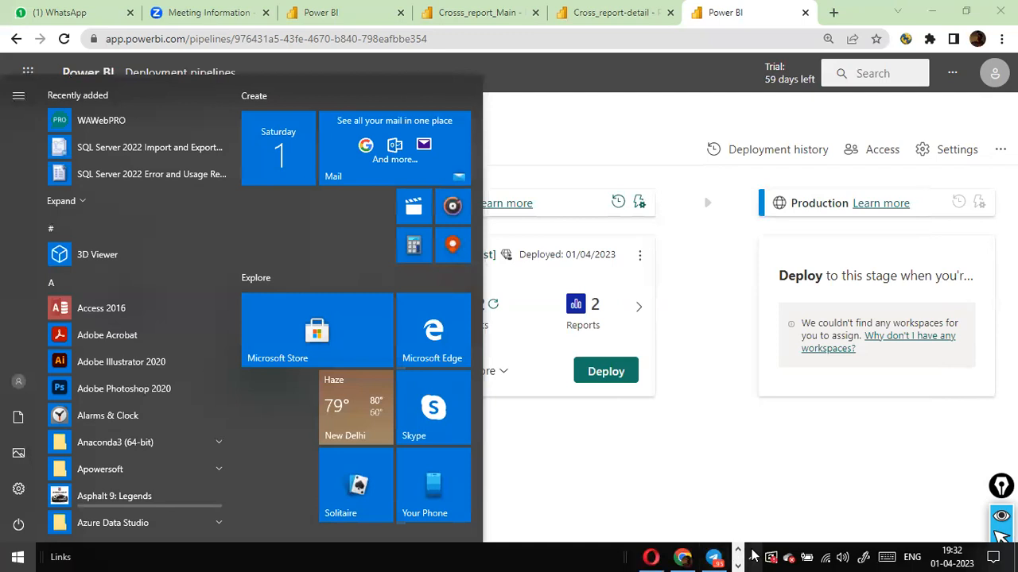
key(Escape)
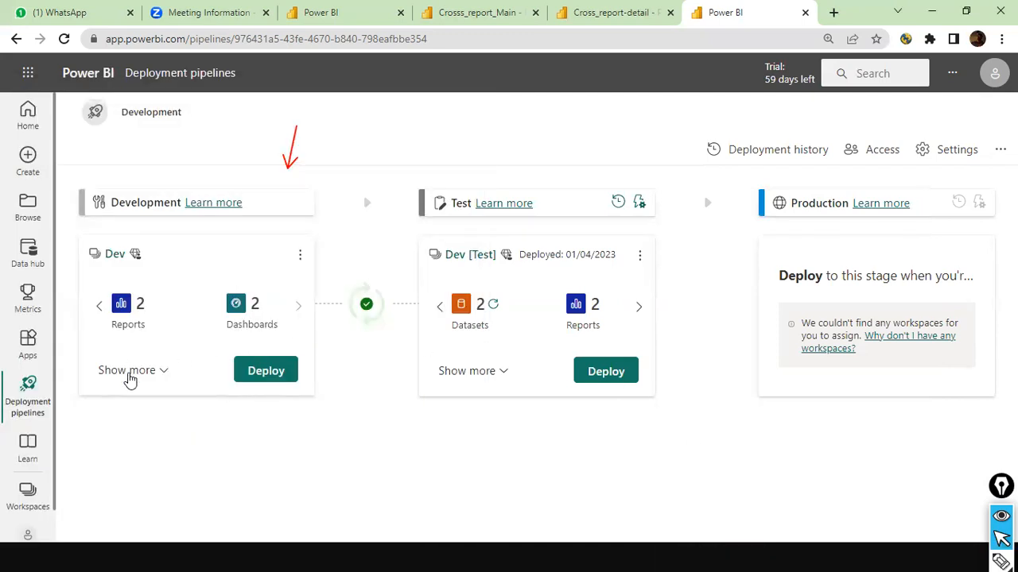
Step: Expand the Development stage's content list and look through its datasets, reports and dashboards
click(129, 374)
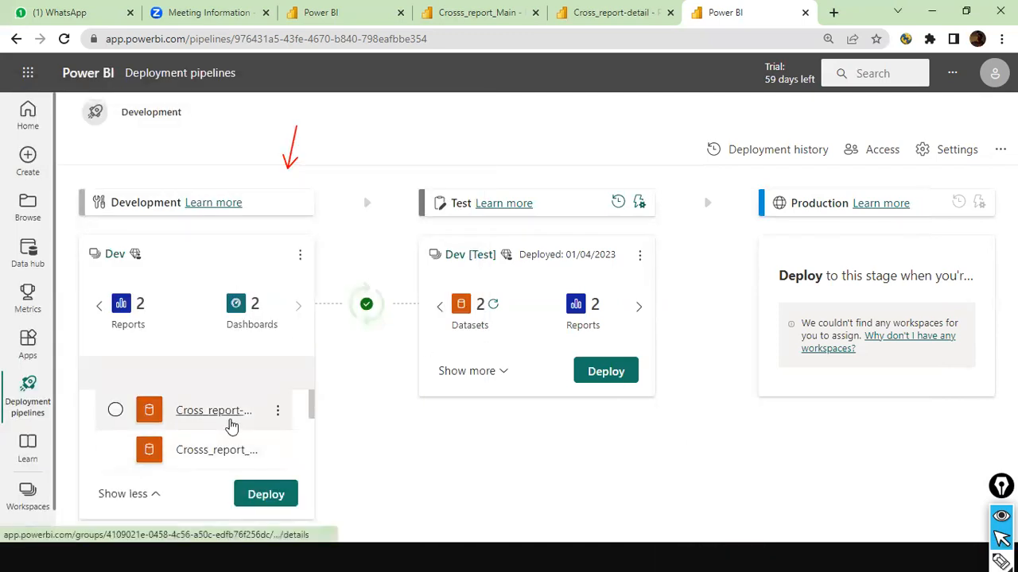
scroll(222, 443, down, 3)
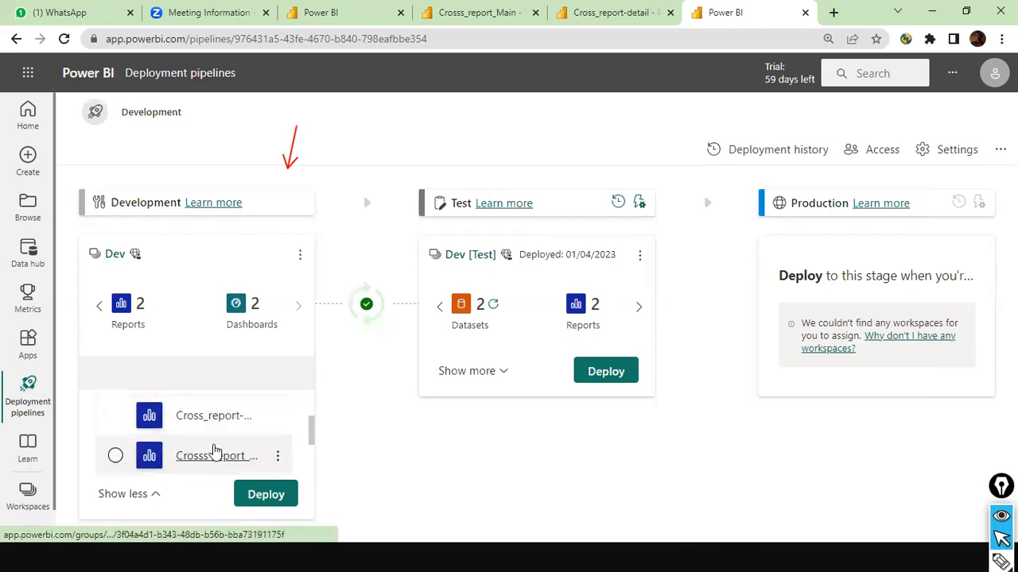
scroll(213, 449, down, 2)
scroll(214, 442, up, 5)
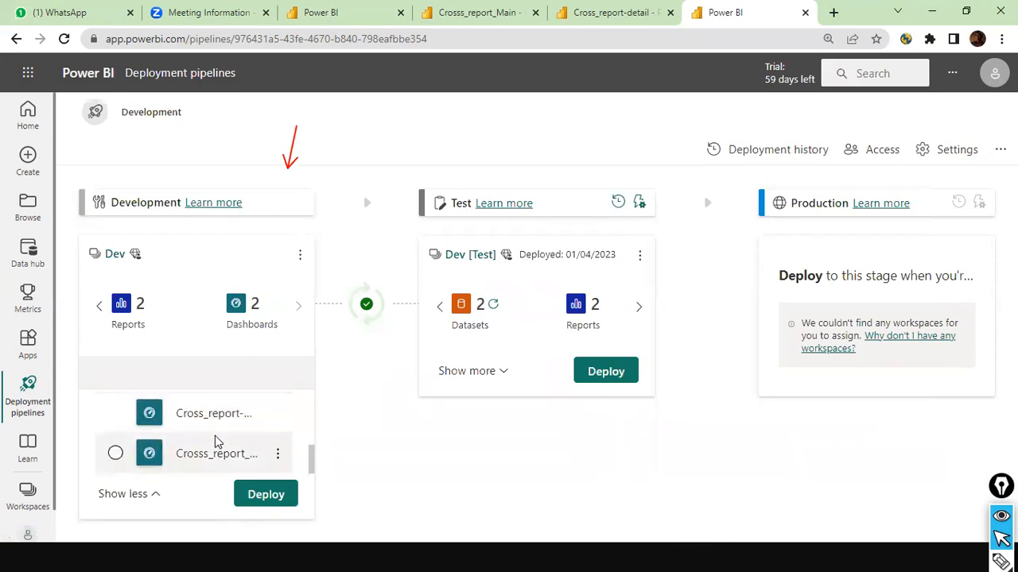
scroll(214, 442, down, 1)
scroll(215, 442, down, 3)
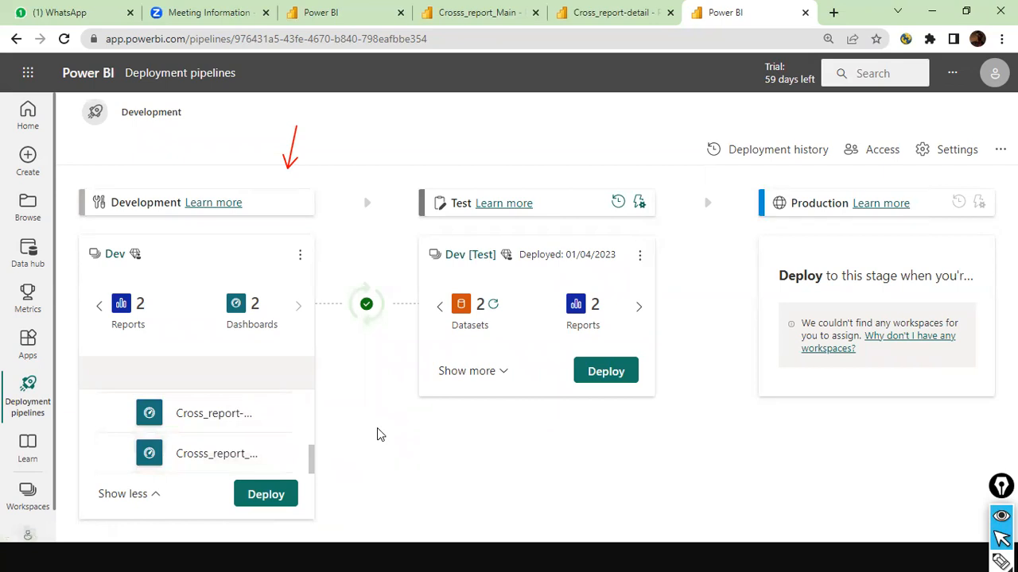
key(alt+Tab)
key(alt+Tab)
key(alt+Tab)
key(alt+Tab)
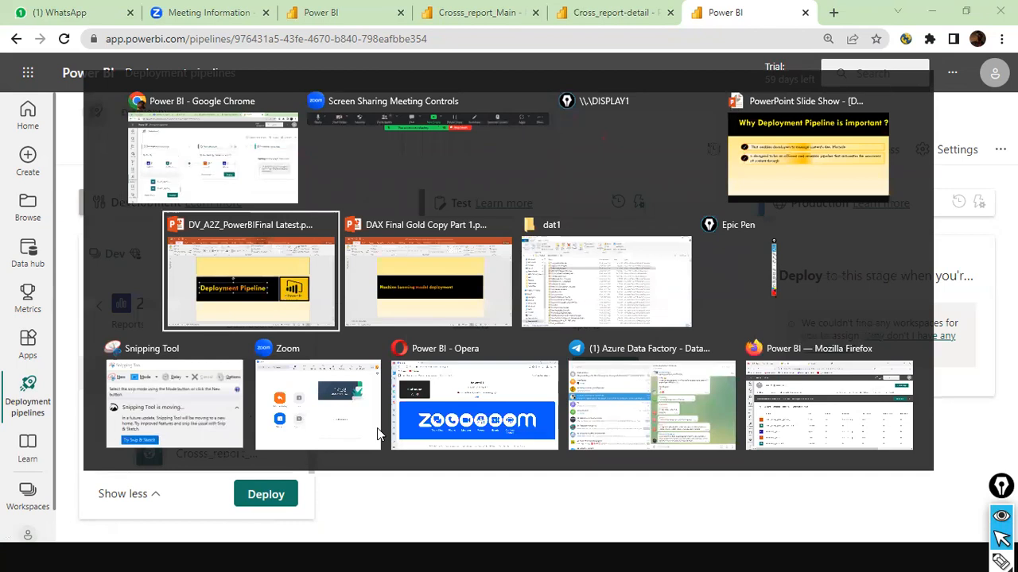
key(Escape)
key(super)
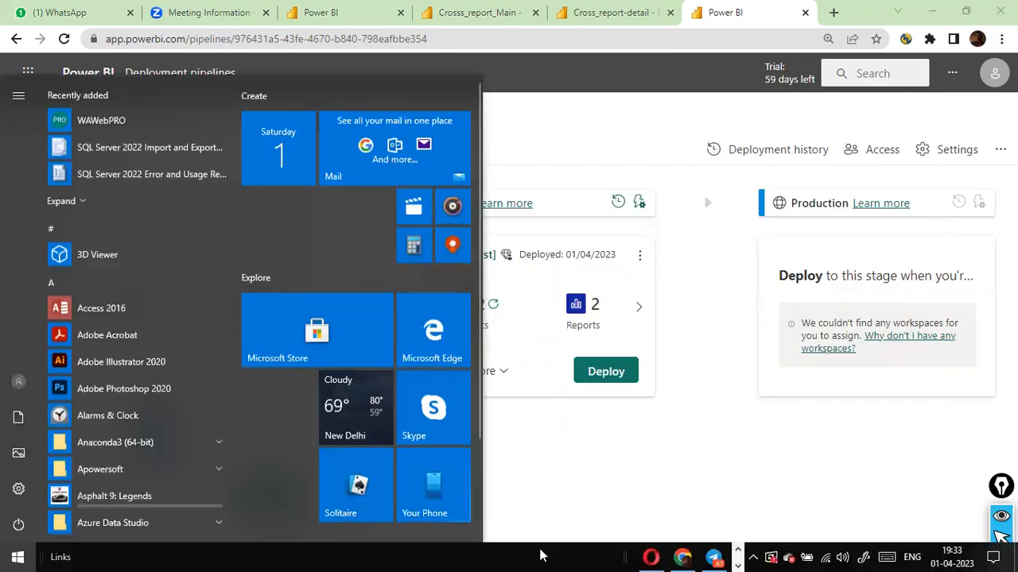
text(power bi desk)
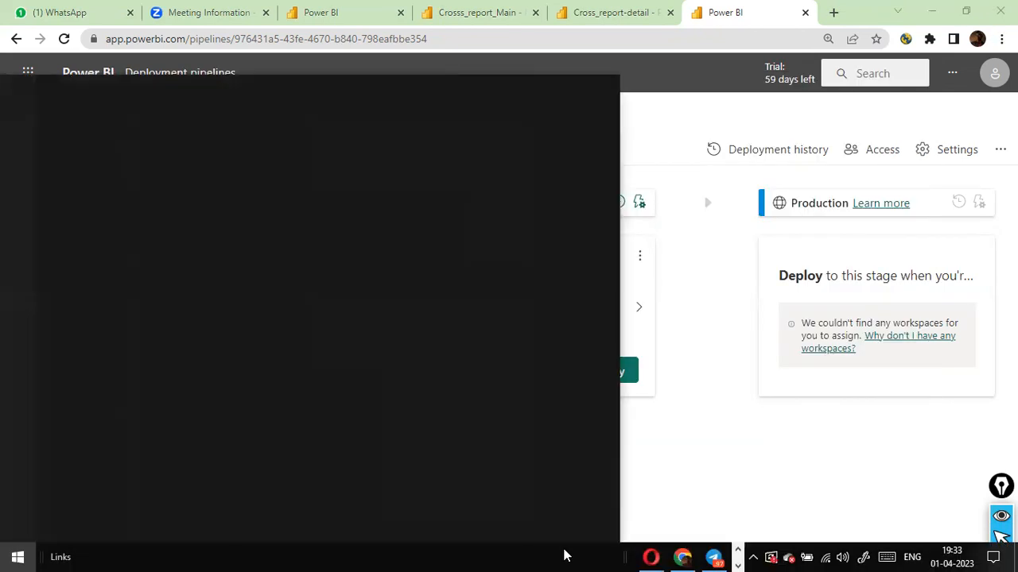
text(top)
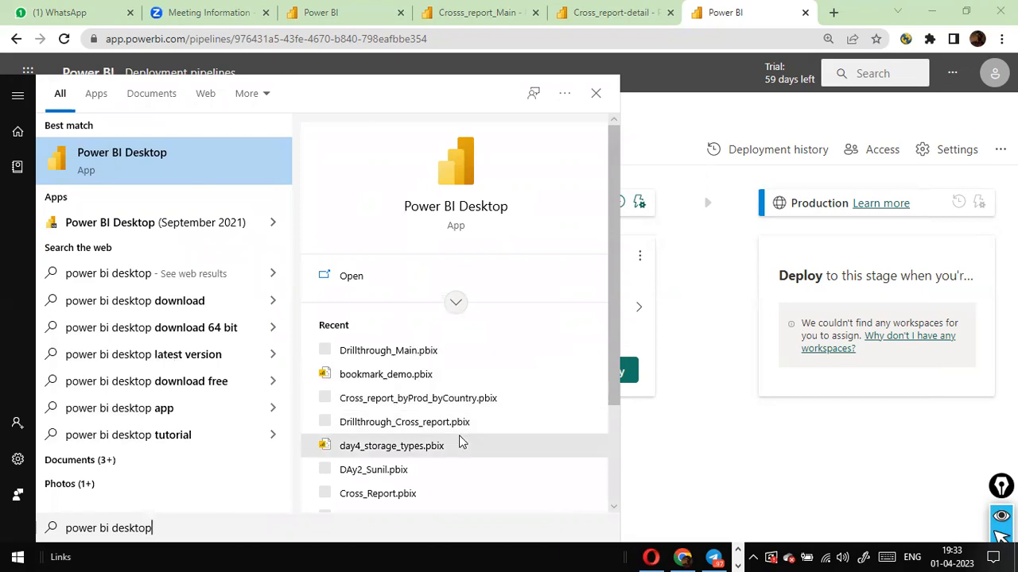
scroll(459, 435, down, 2)
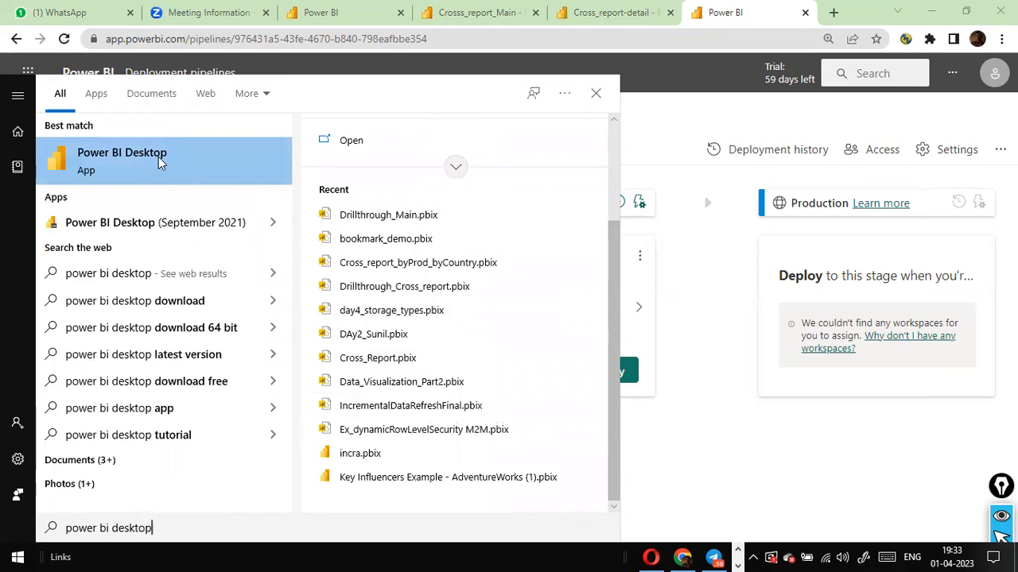
click(675, 438)
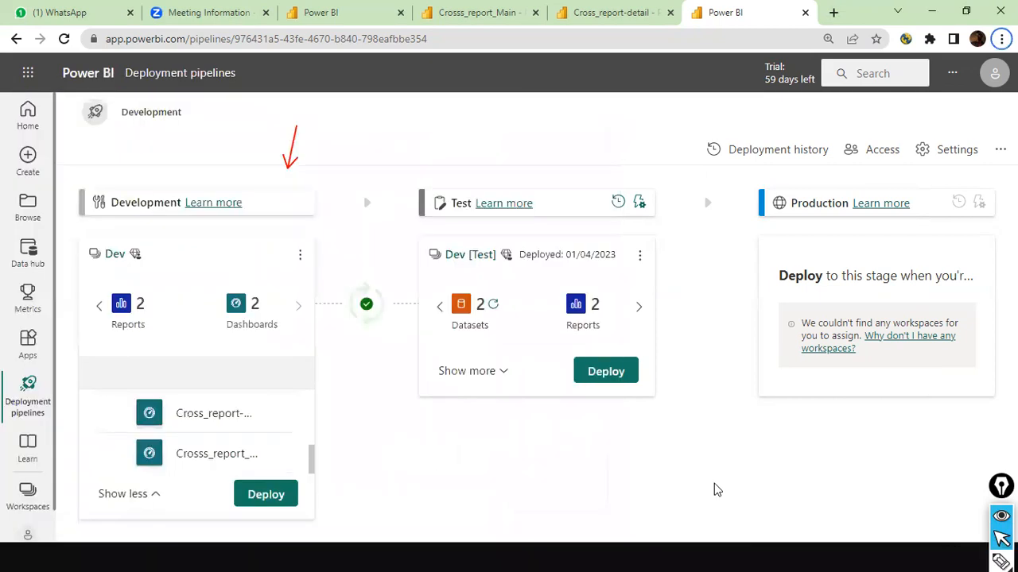
Step: Switch to the dat1 folder in File Explorer and open Crosss_report_Main.pbix in Power BI Desktop
key(alt+Tab)
key(alt+Tab)
key(alt+Tab)
key(alt+Tab)
key(alt+Tab)
key(alt+Tab)
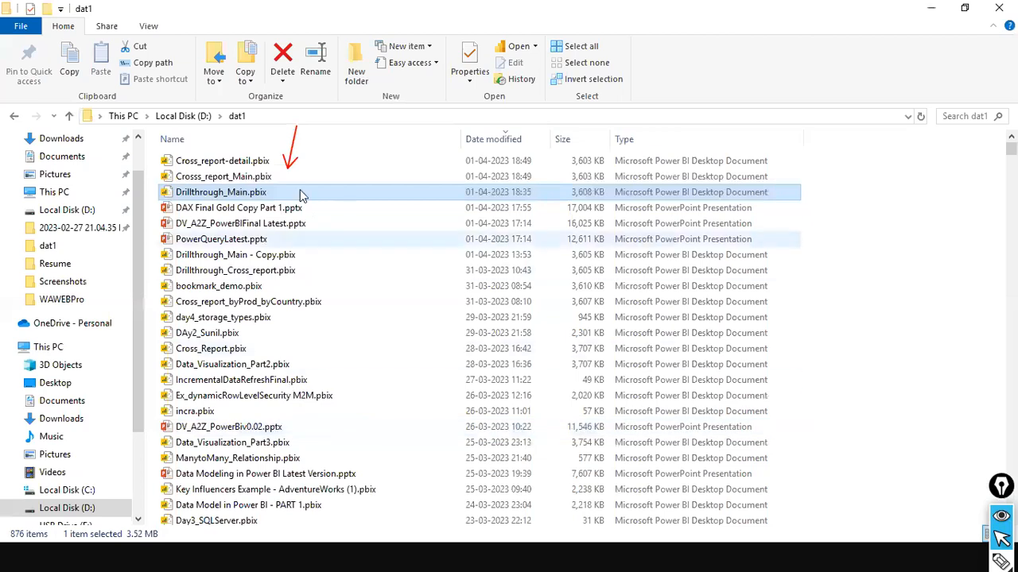
double_click(241, 177)
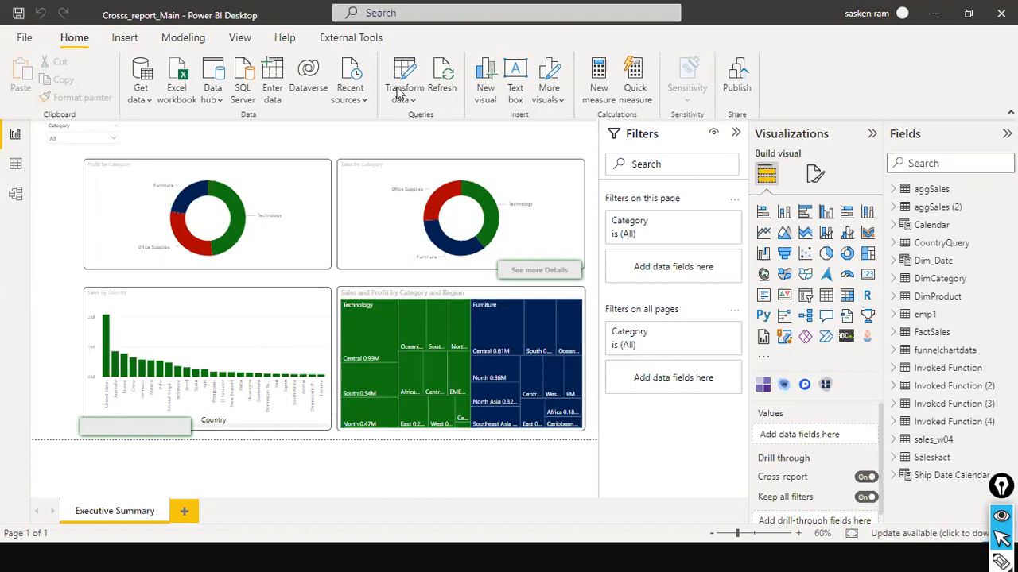
Step: Delete the Profit by Category donut chart from the Executive Summary page and save the report
click(243, 176)
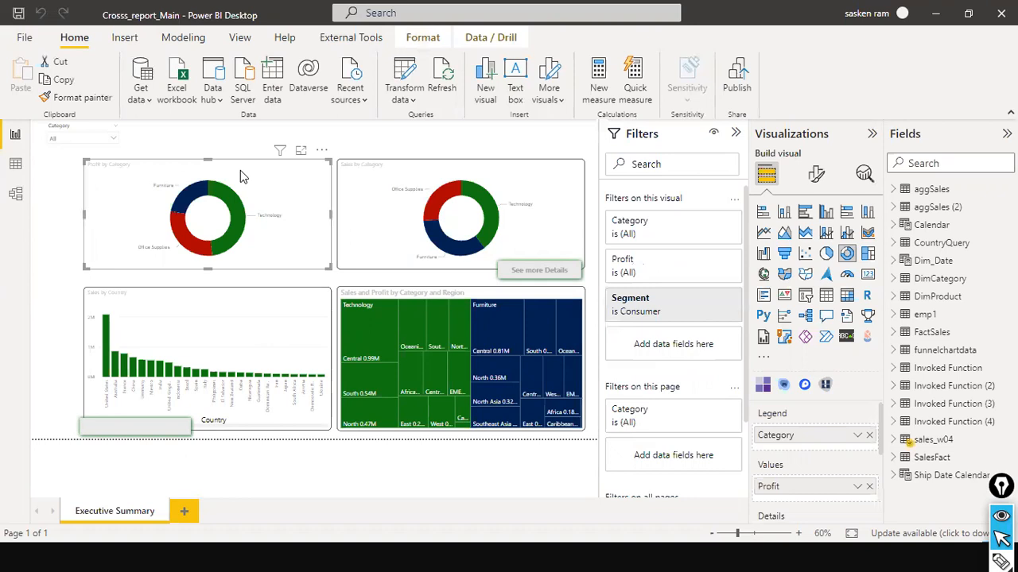
key(Delete)
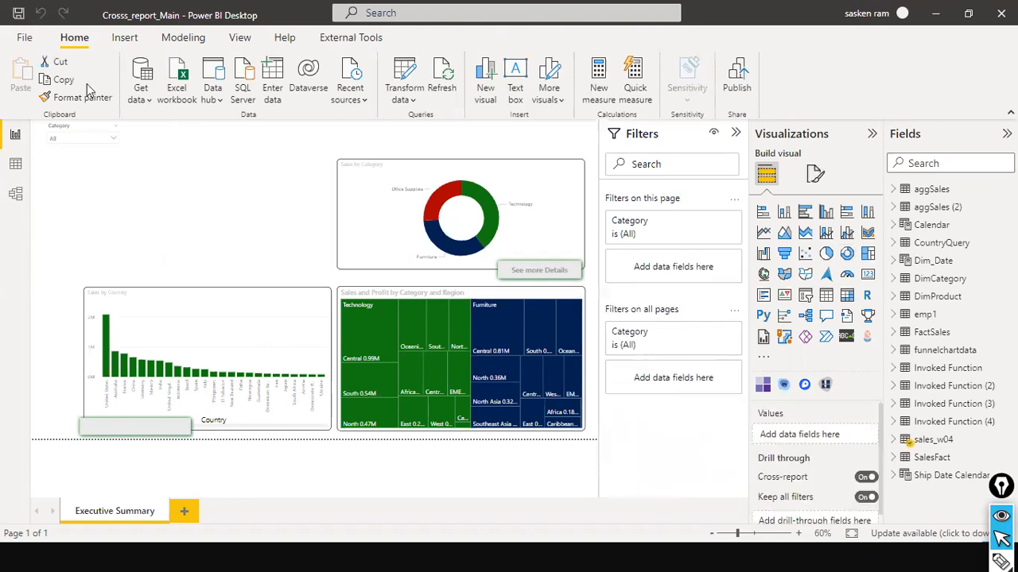
click(24, 39)
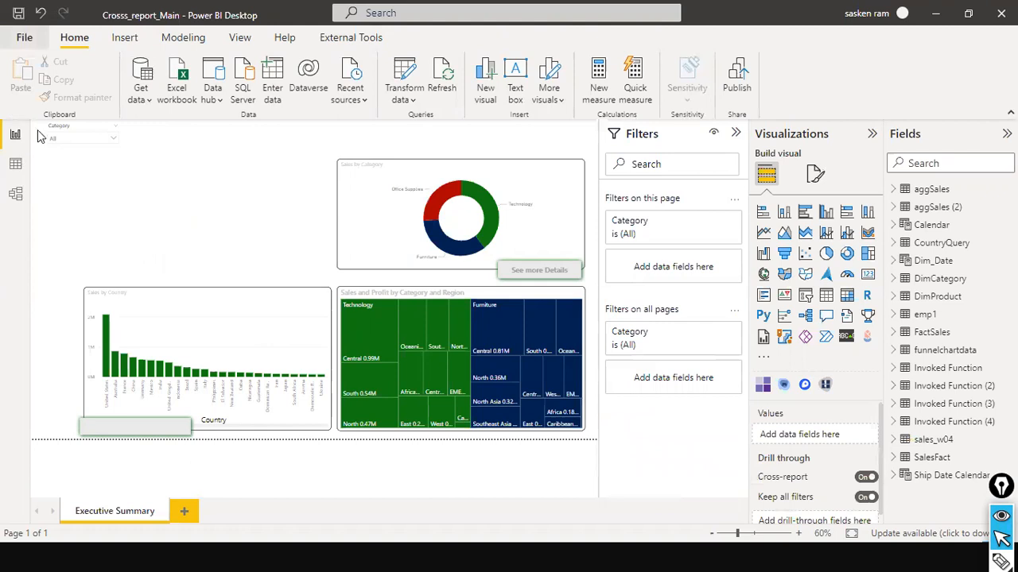
click(43, 115)
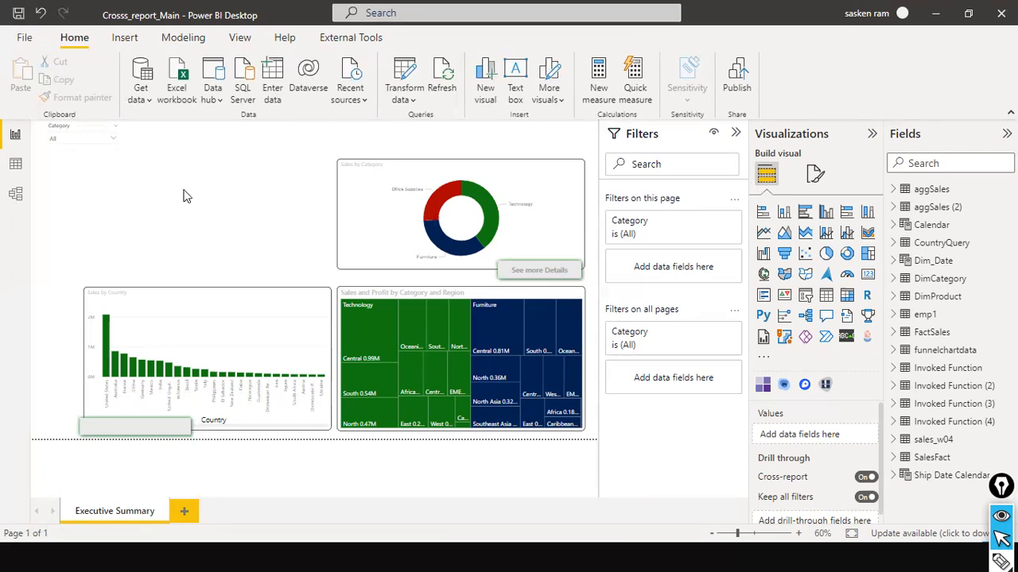
click(25, 39)
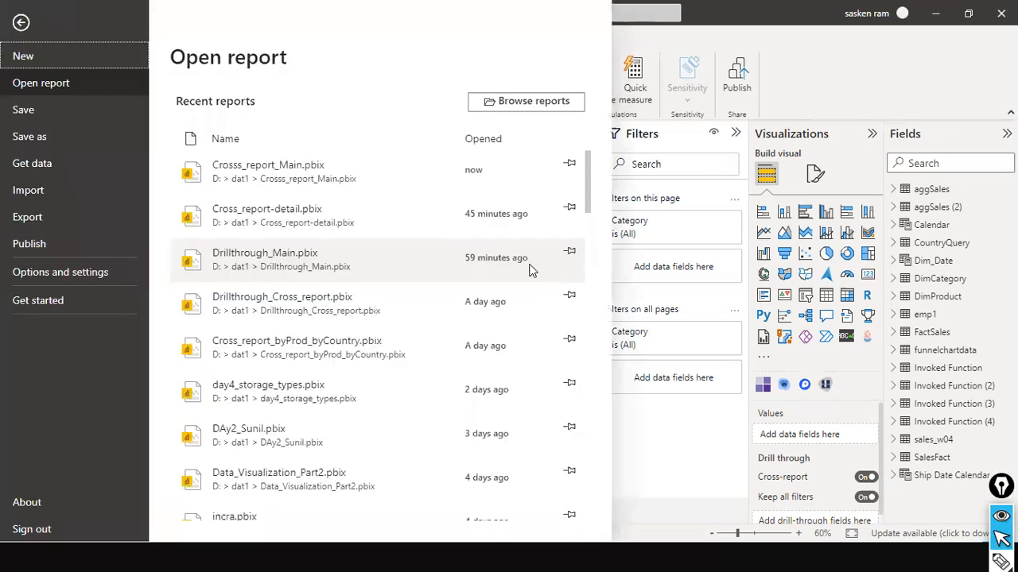
key(Escape)
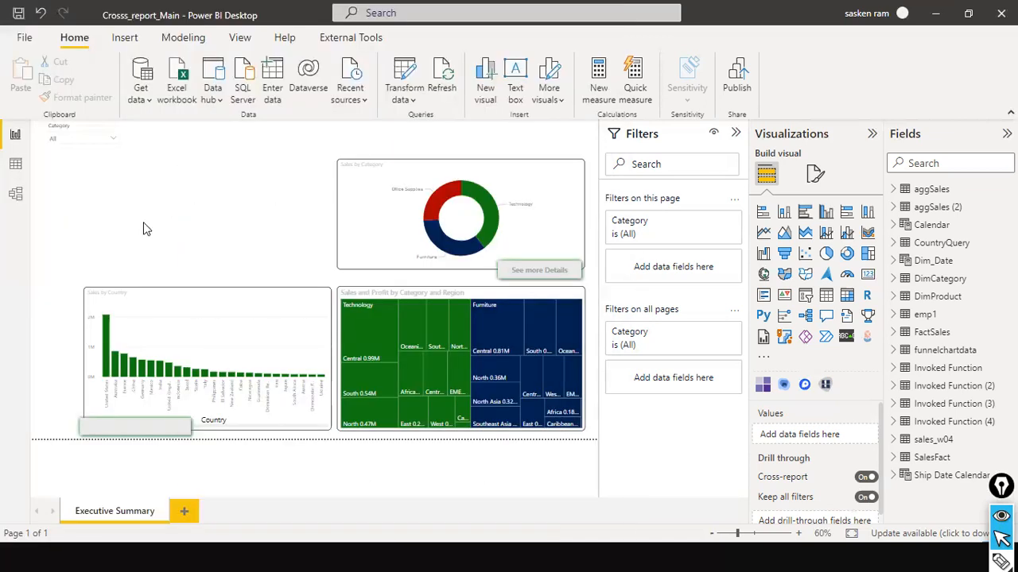
Step: Switch to Chrome and load the Power BI service home page in place of the Cross_report-detail report
key(alt+Tab)
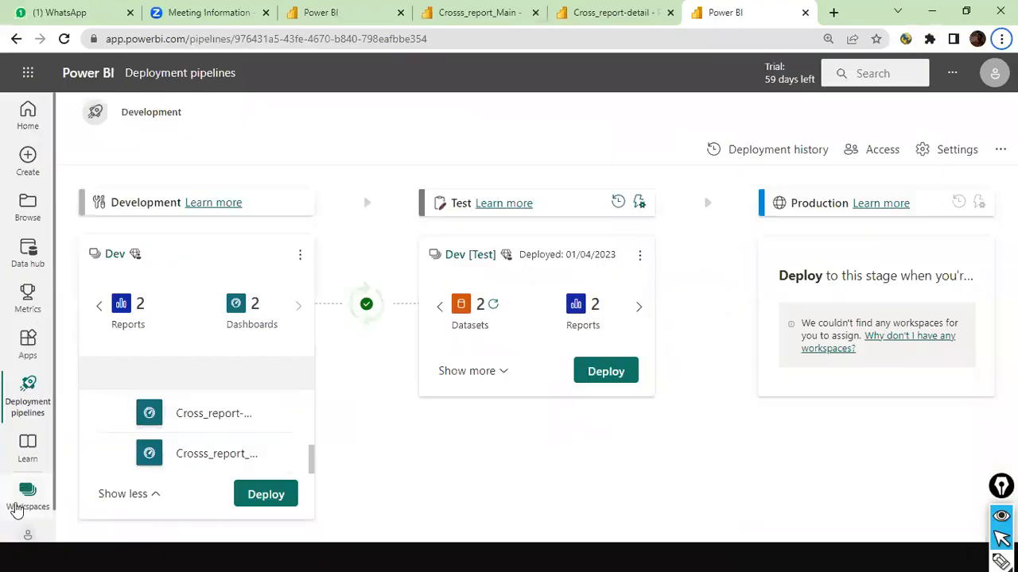
click(606, 13)
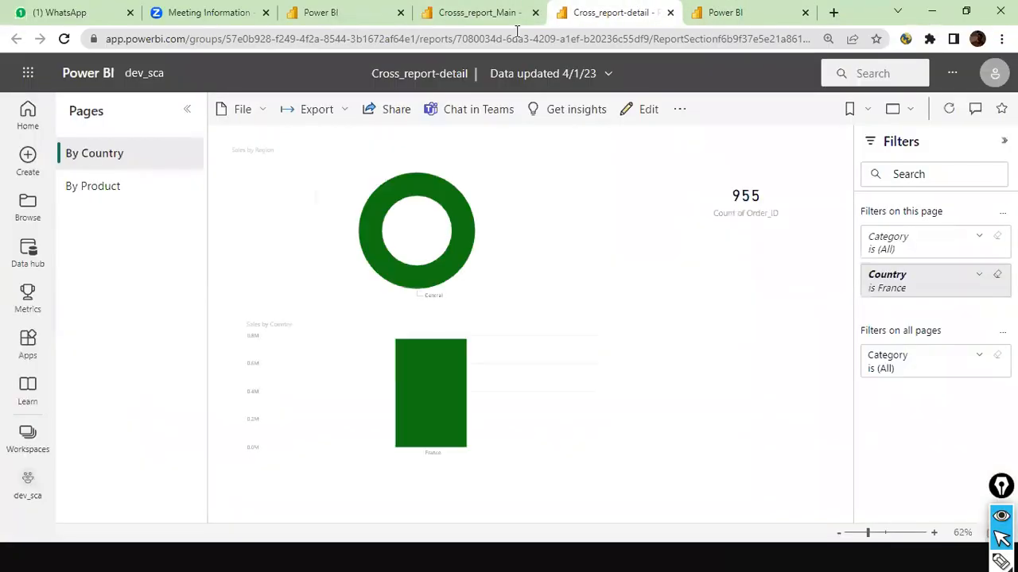
click(517, 32)
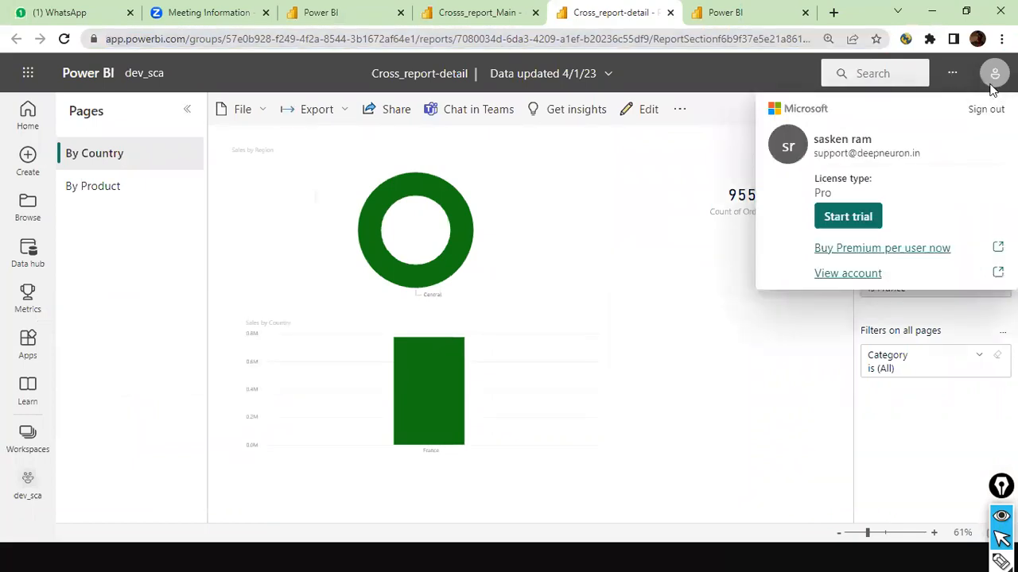
click(669, 43)
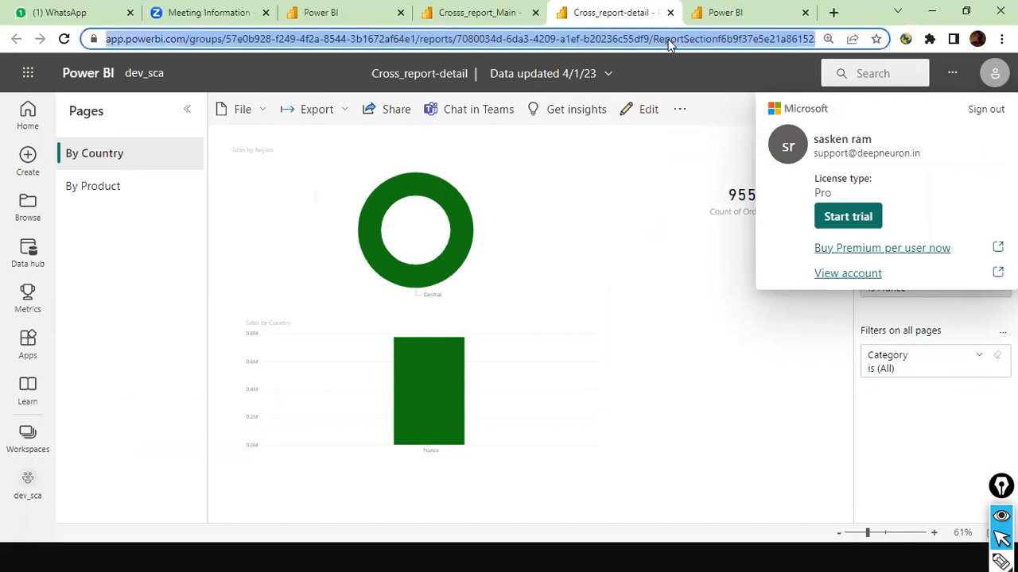
text(app)
key(Return)
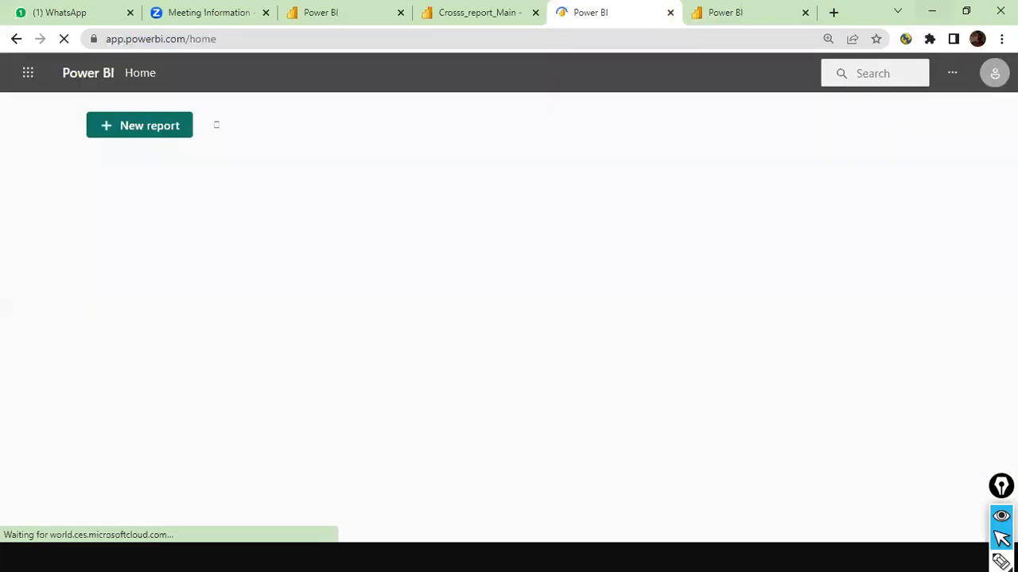
Step: Switch from the Pro account to the trial account and check its license details in the profile
click(994, 73)
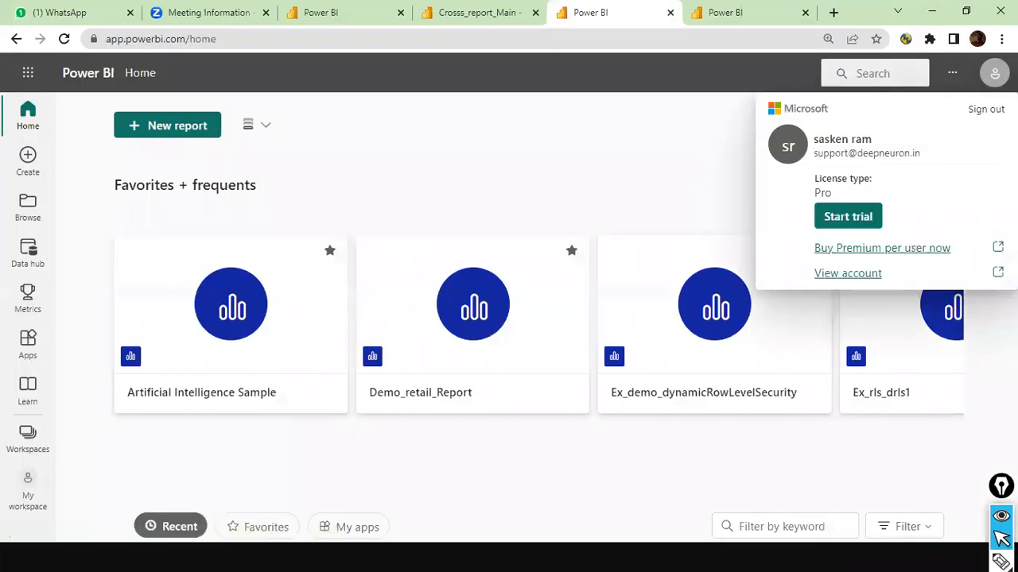
click(986, 109)
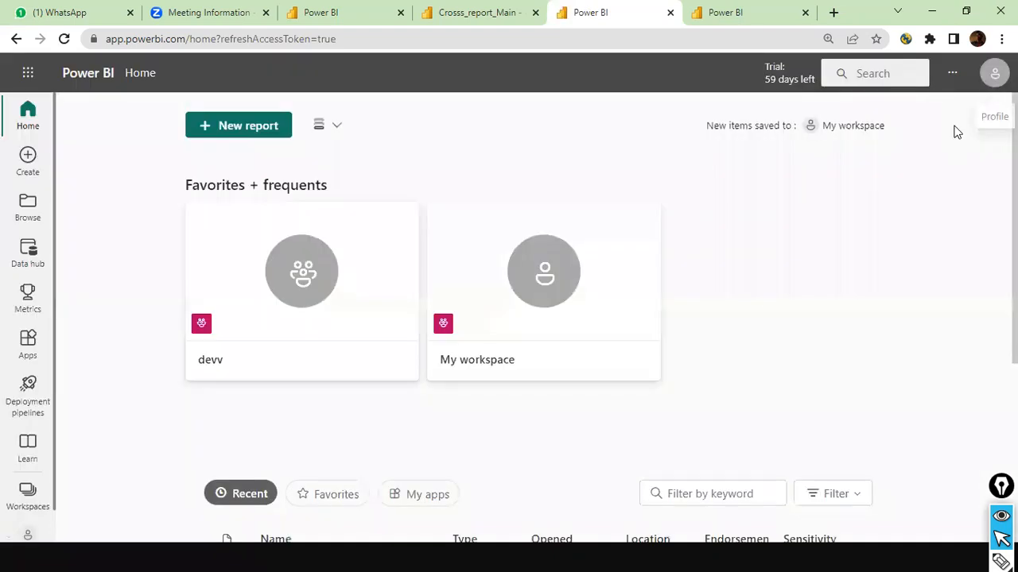
click(994, 74)
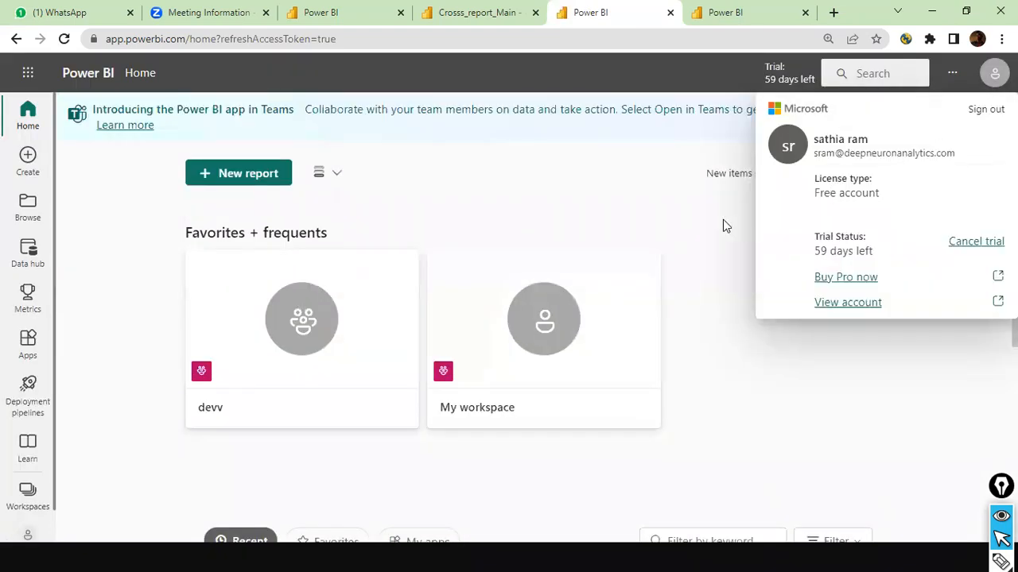
click(362, 271)
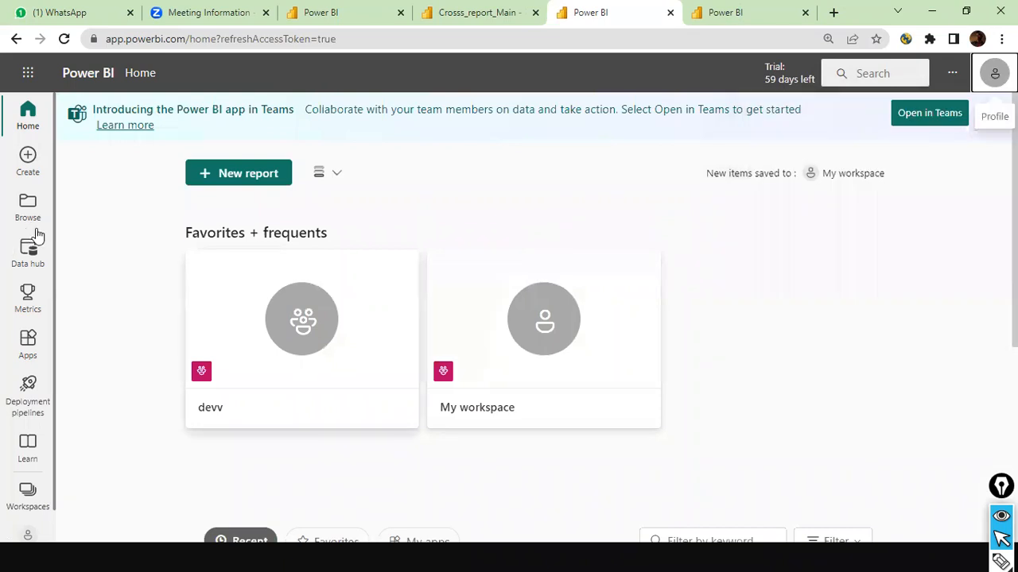
Step: Open the Dev workspace
scroll(32, 239, down, 1)
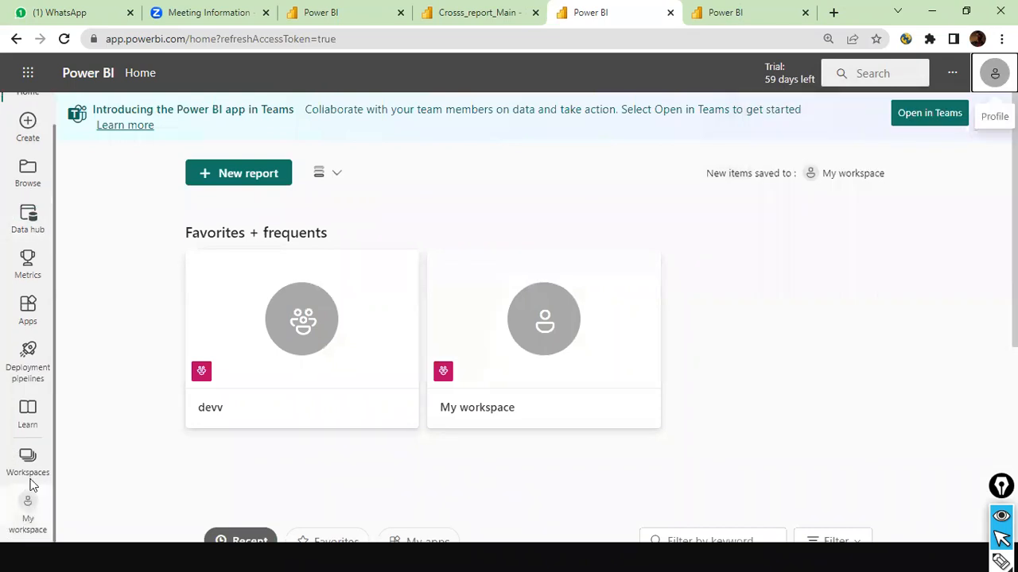
click(30, 477)
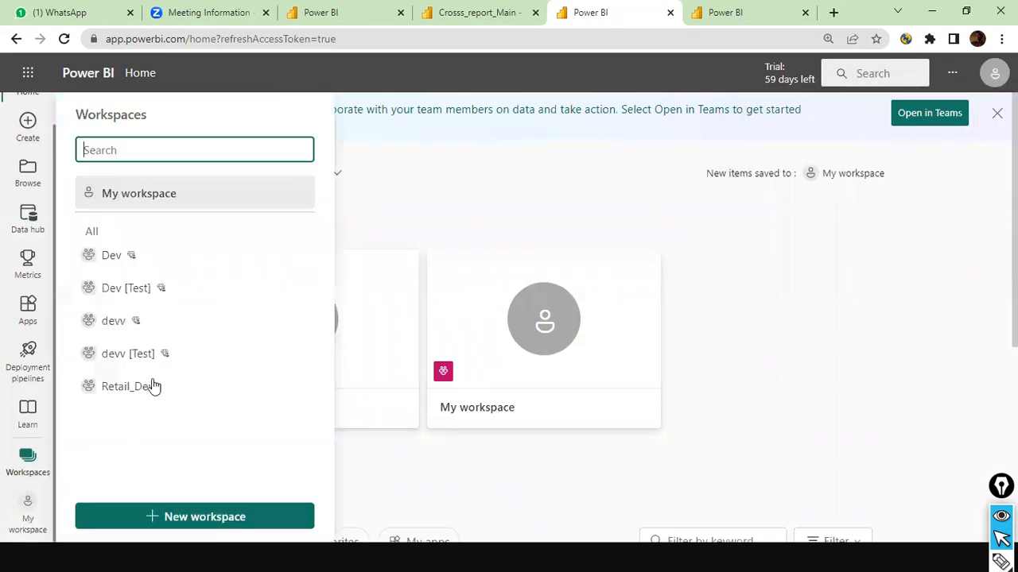
click(113, 255)
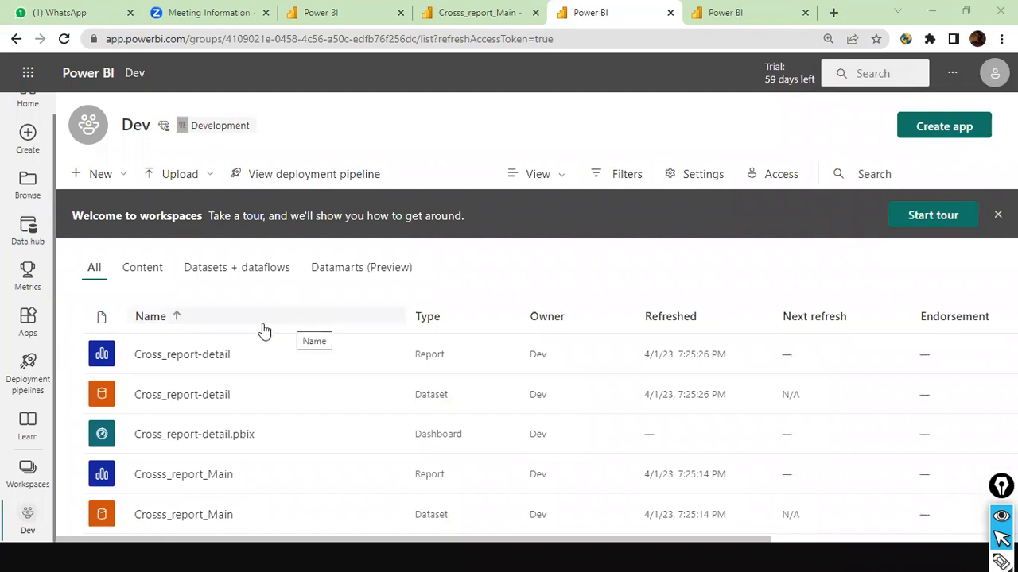
Step: Upload Crosss_report_Main.pbix from the dat1 folder to the Dev workspace, replacing the existing dataset
click(211, 176)
click(180, 307)
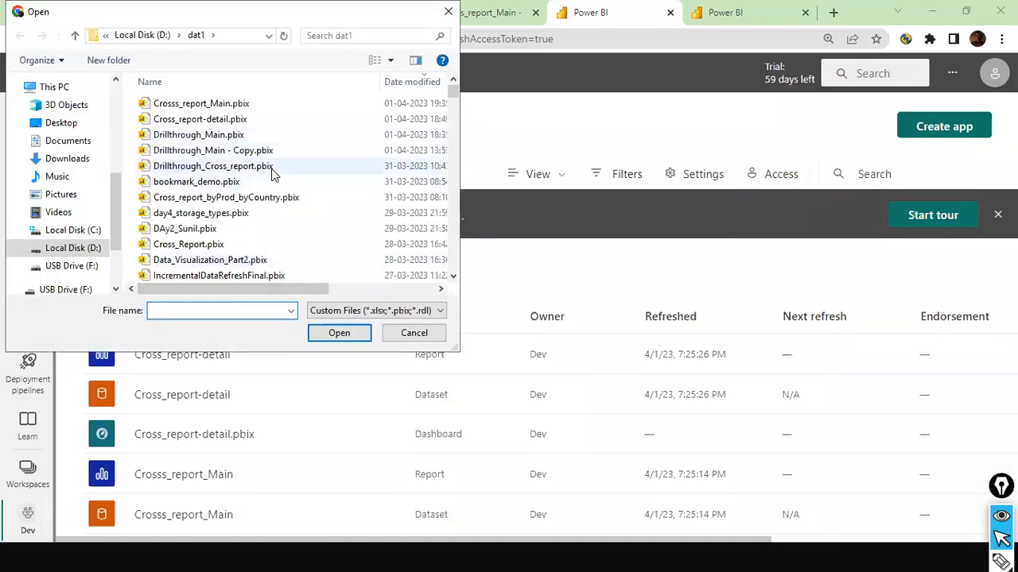
key(alt+Tab)
key(alt+Tab)
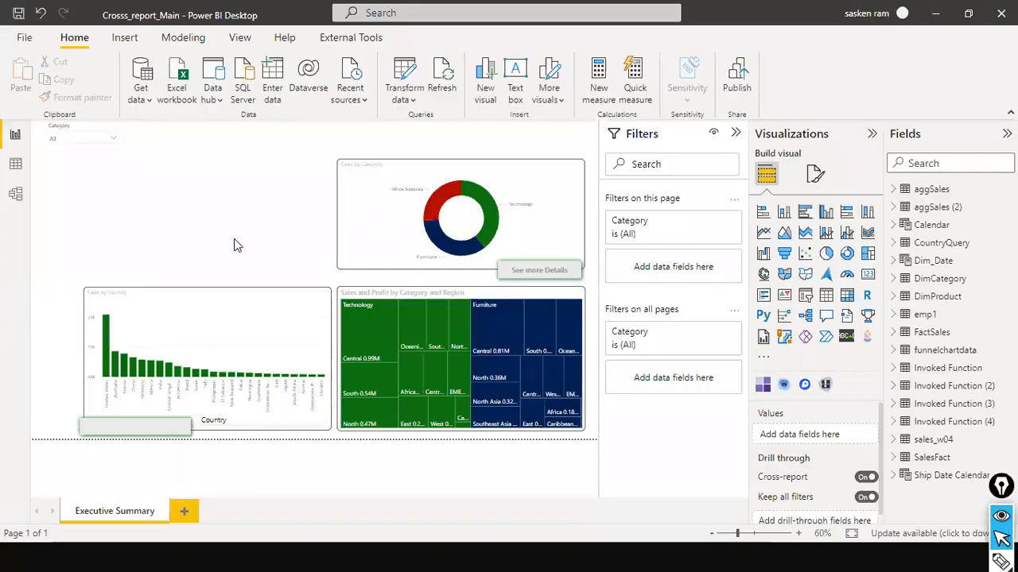
key(alt+Tab)
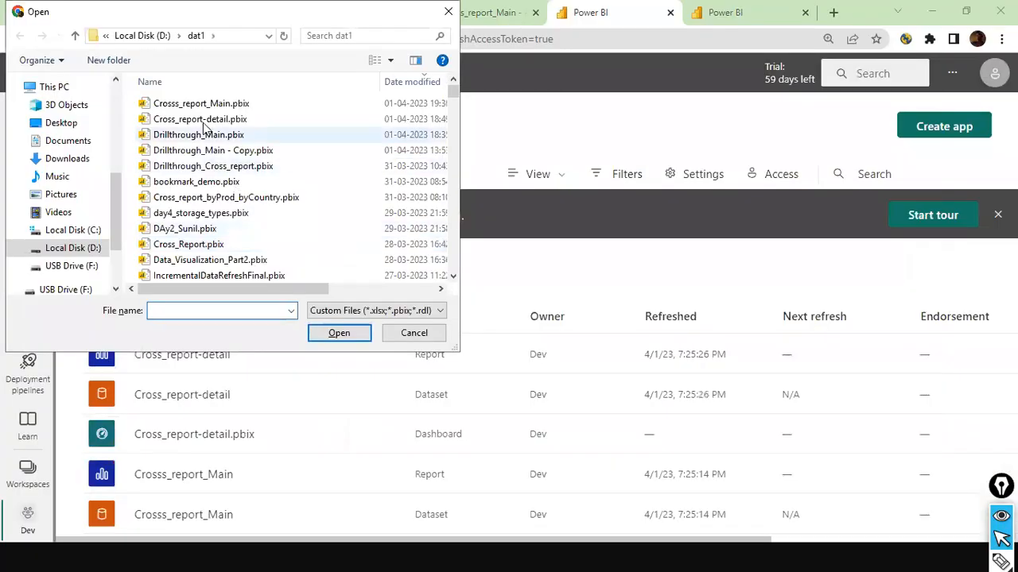
click(238, 105)
click(337, 334)
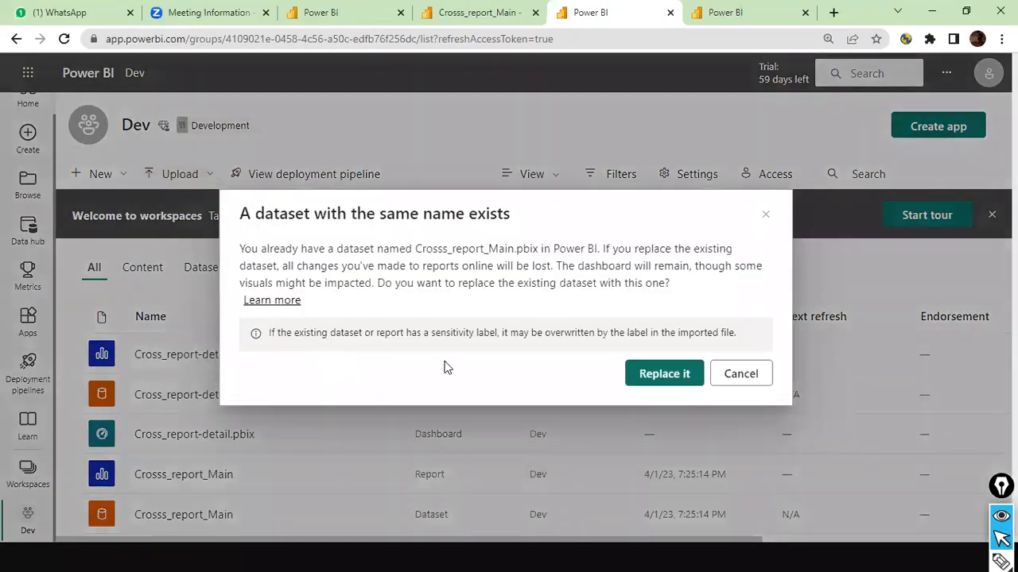
click(650, 378)
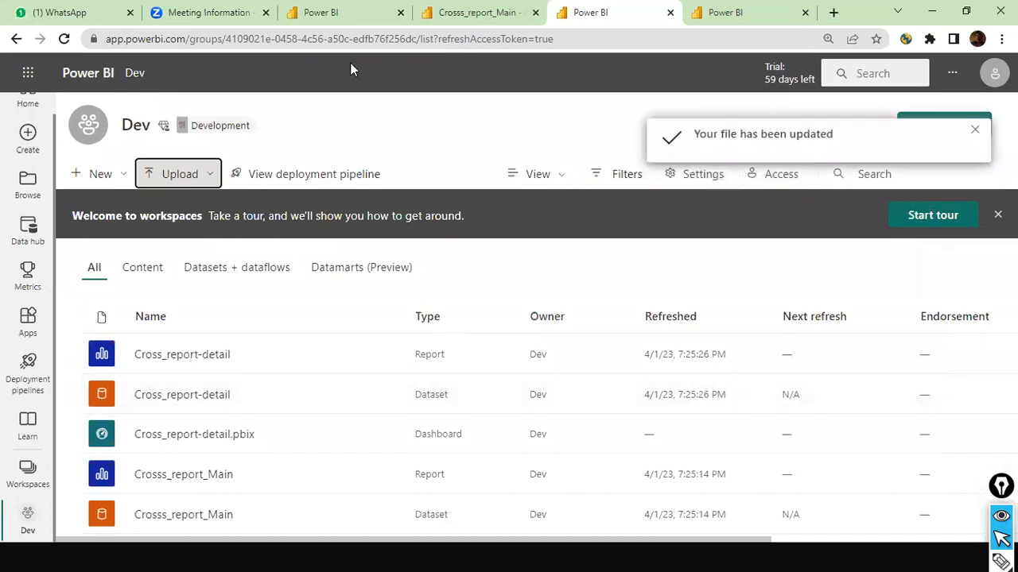
Step: Reload the Development deployment pipeline to compare its stages again and look through the Development stage's datasets, reports and dashboards
click(714, 13)
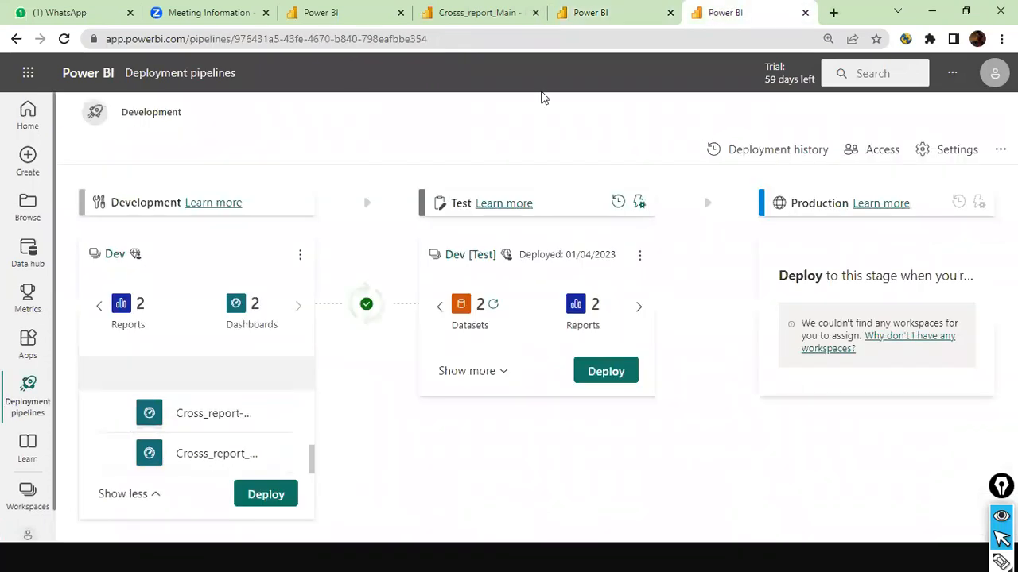
click(62, 39)
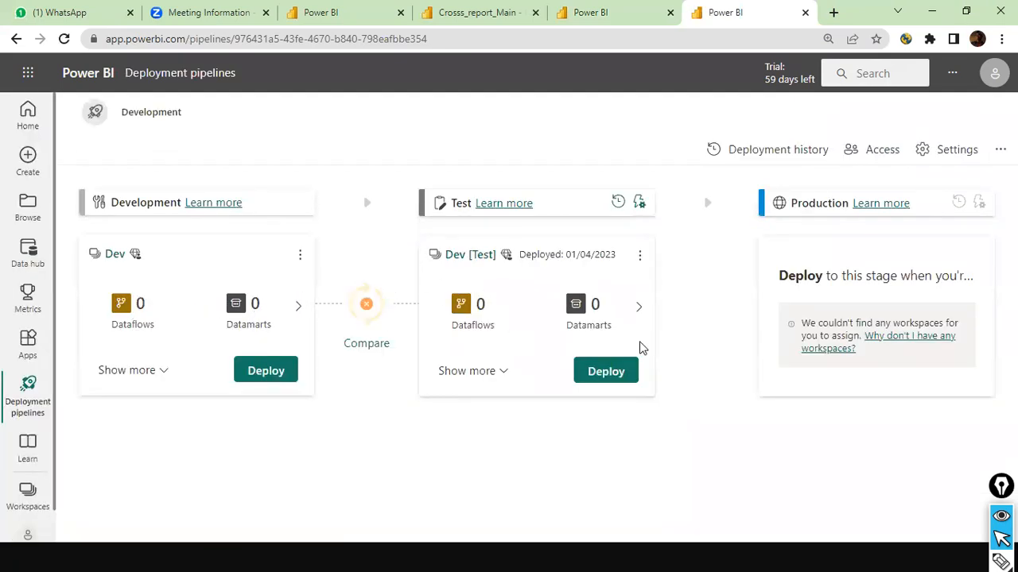
click(298, 308)
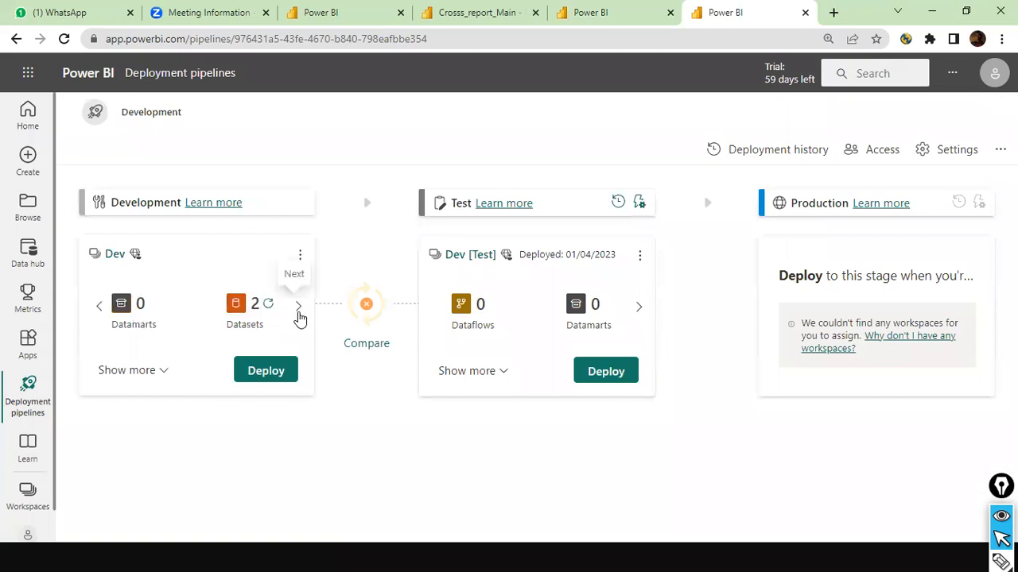
click(299, 308)
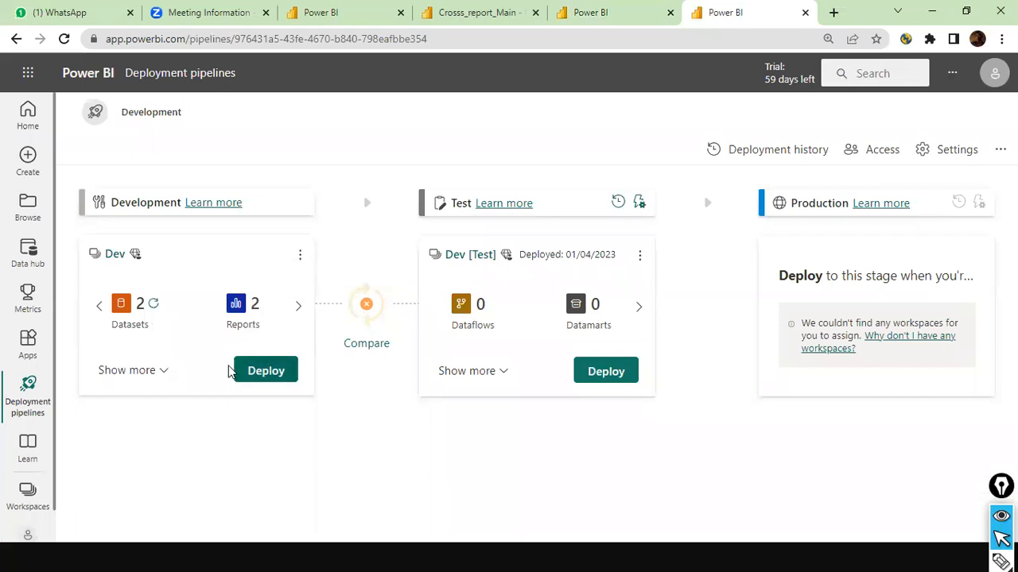
click(160, 373)
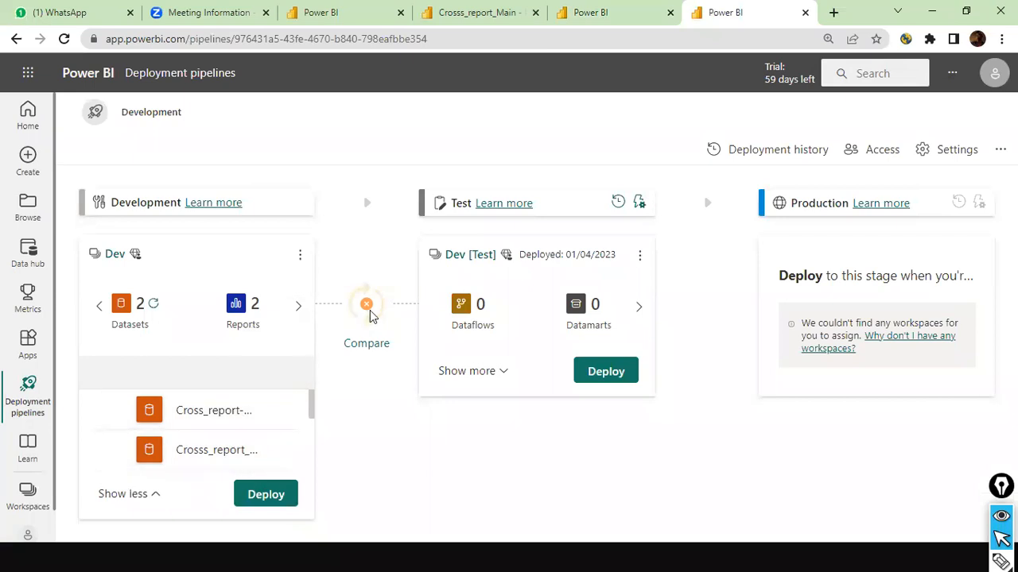
mouse_move(370, 316)
click(300, 307)
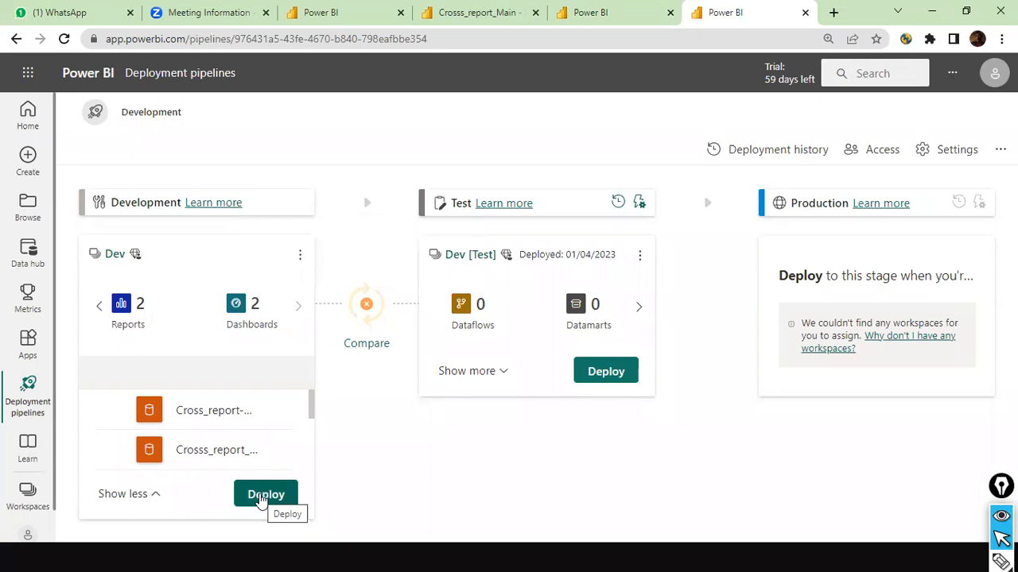
Step: Deploy the changed Crosss_report_Main report from Development to Test, continuing if items fail, and browse the Test stage's item types
click(262, 496)
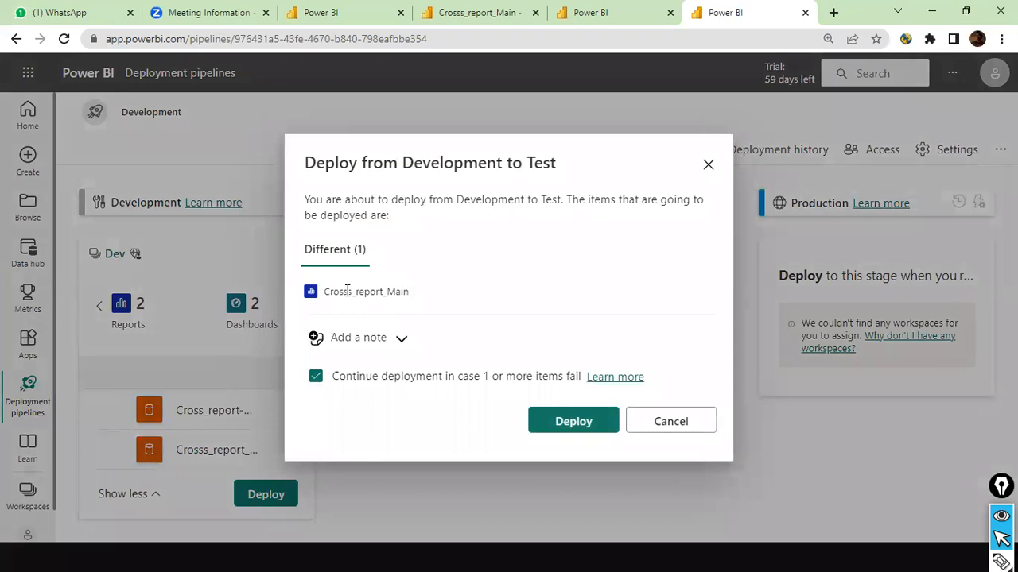
drag(327, 291, 420, 304)
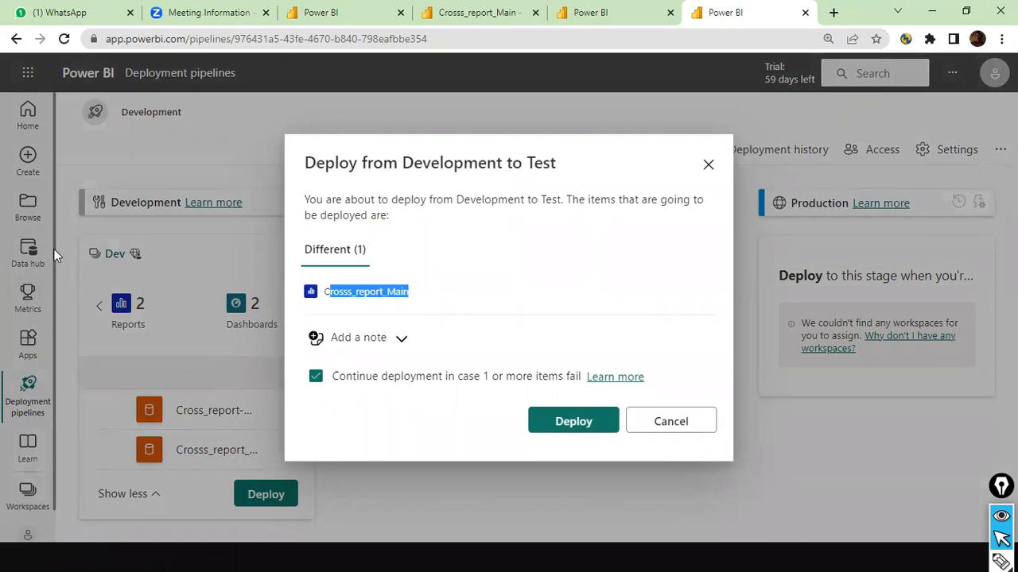
click(574, 421)
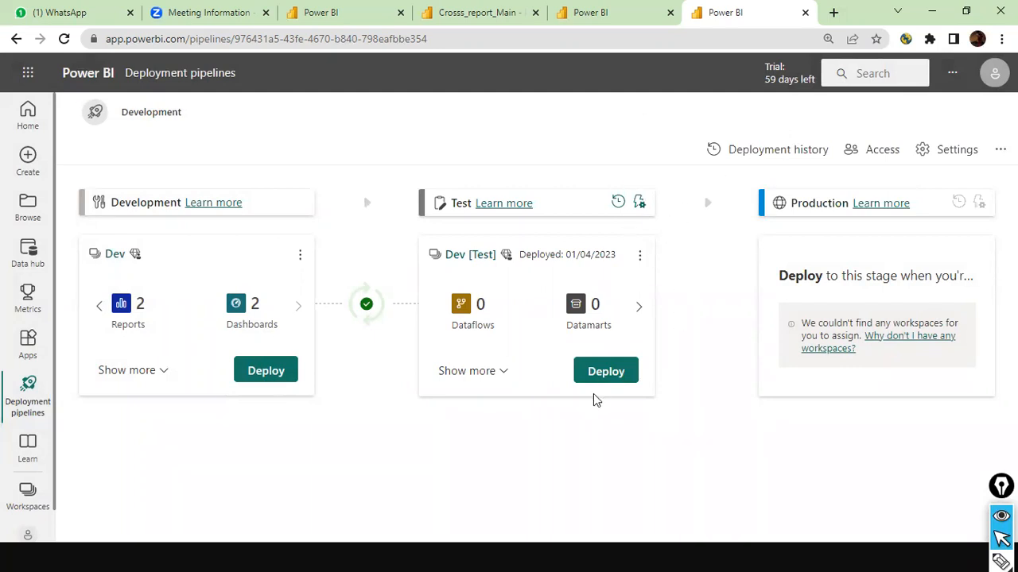
click(637, 317)
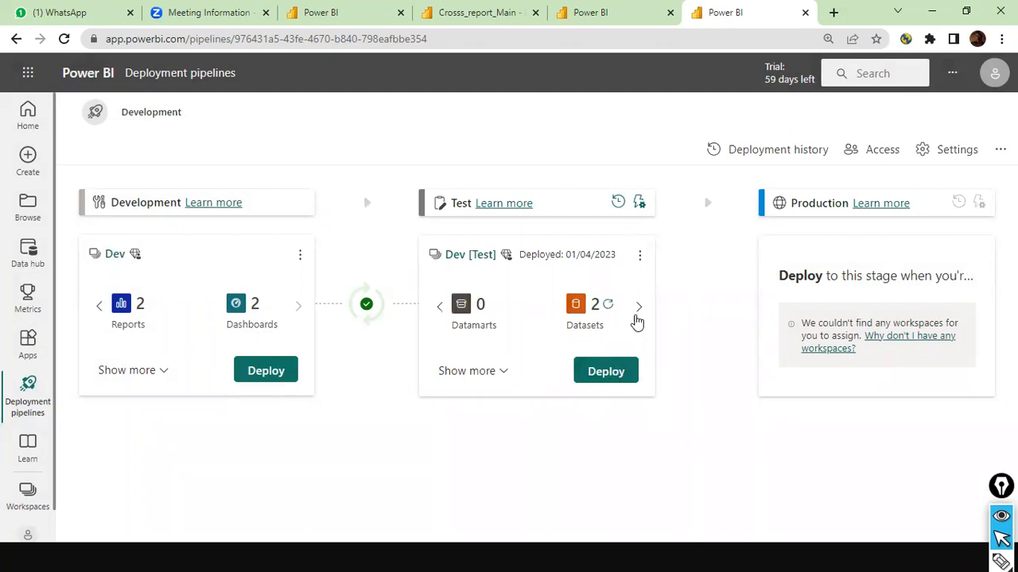